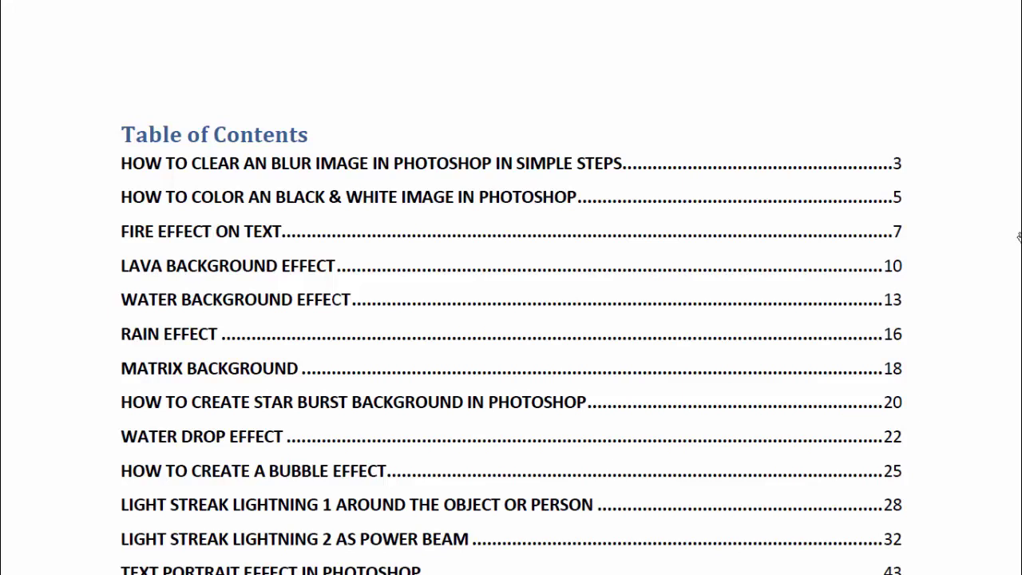
Scroll the table of contents and jump to the 'How to clear a blur image in Photoshop' section
scroll(1013, 241, down, 2)
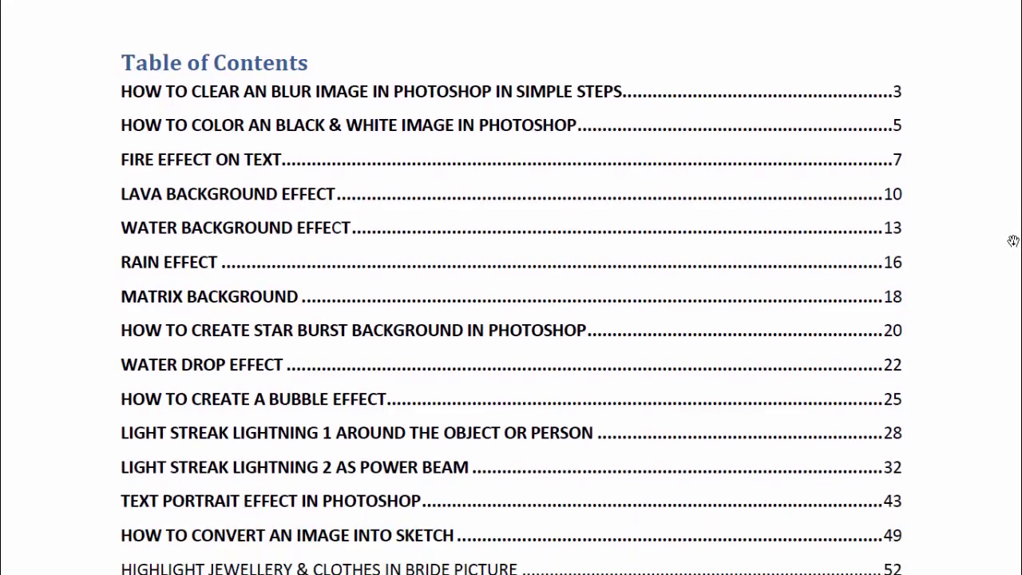
scroll(1006, 243, down, 1)
scroll(1003, 244, down, 1)
scroll(998, 249, down, 1)
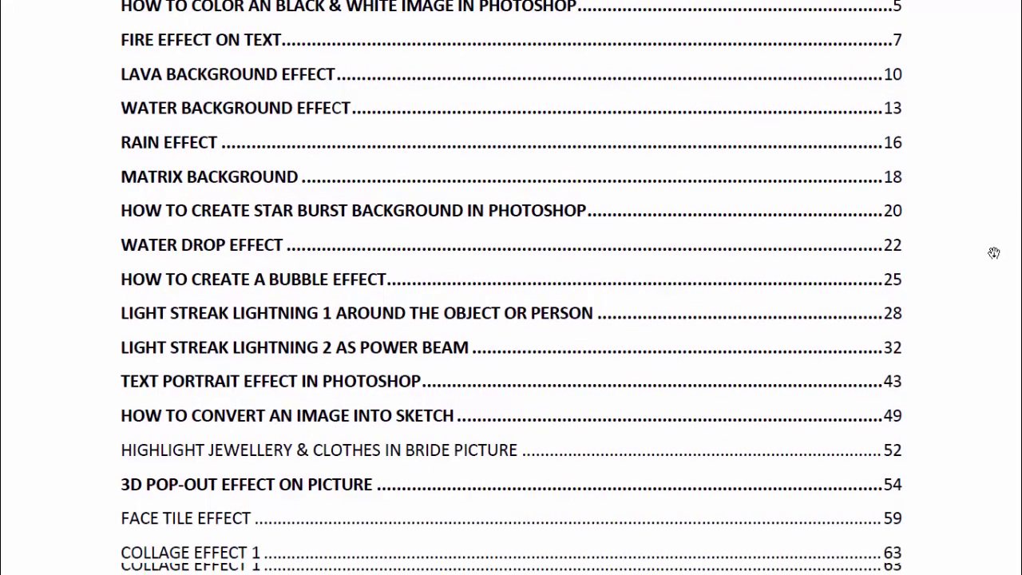
scroll(993, 253, down, 1)
scroll(992, 254, down, 1)
scroll(990, 254, down, 1)
scroll(988, 257, down, 1)
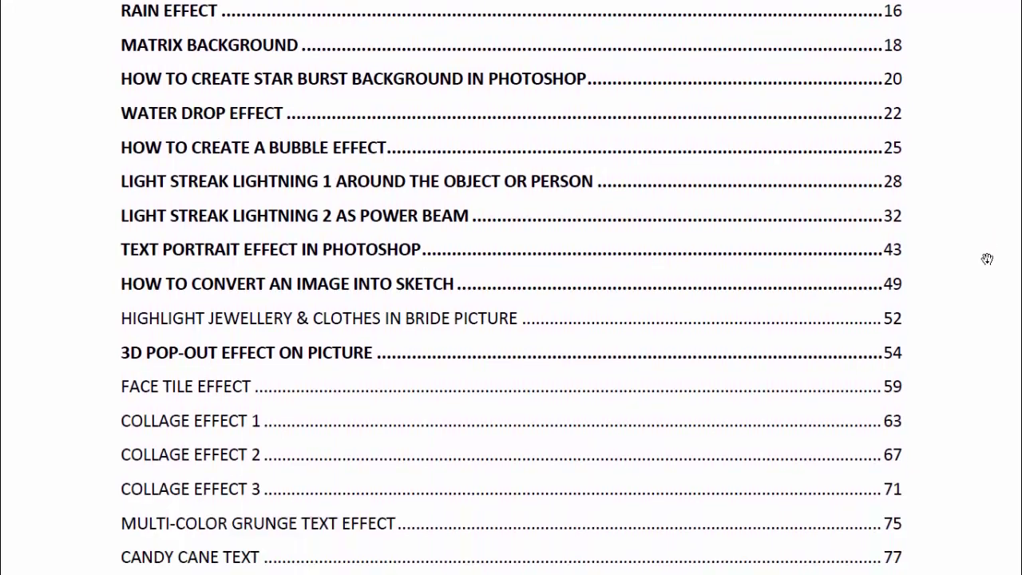
scroll(987, 258, down, 1)
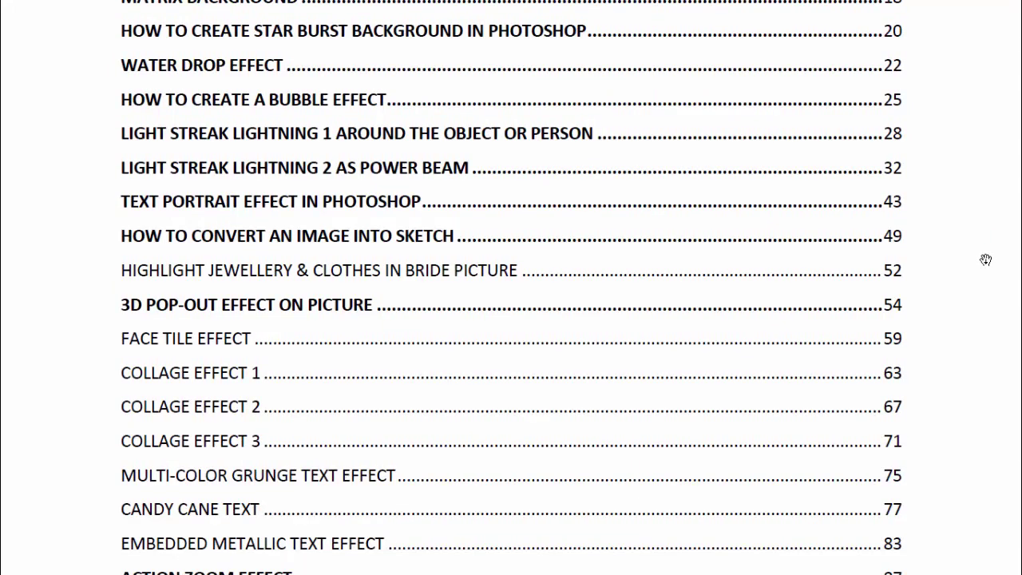
scroll(986, 260, up, 2)
scroll(986, 259, up, 2)
scroll(986, 260, up, 2)
scroll(986, 260, up, 2)
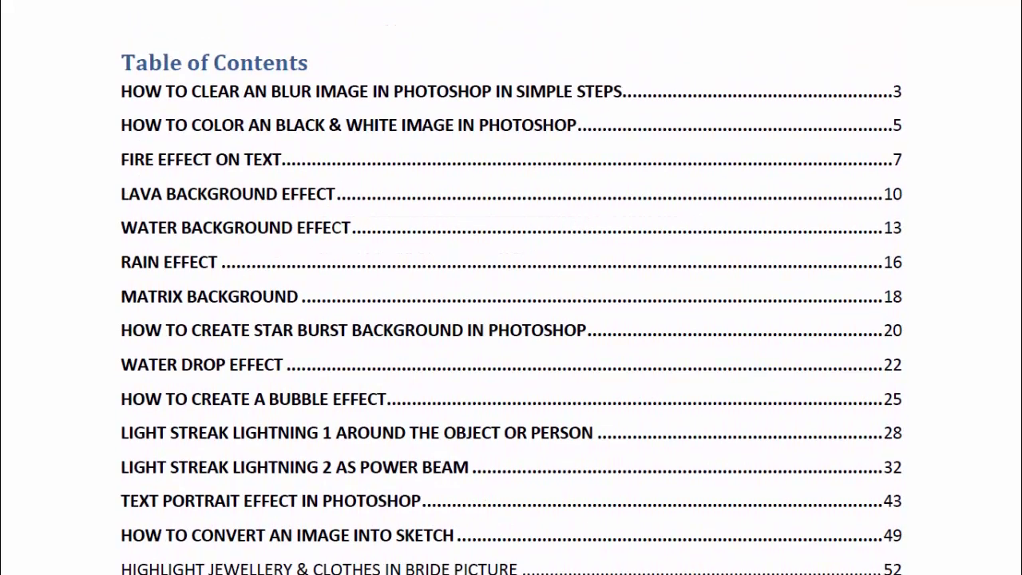
scroll(511, 320, up, 1)
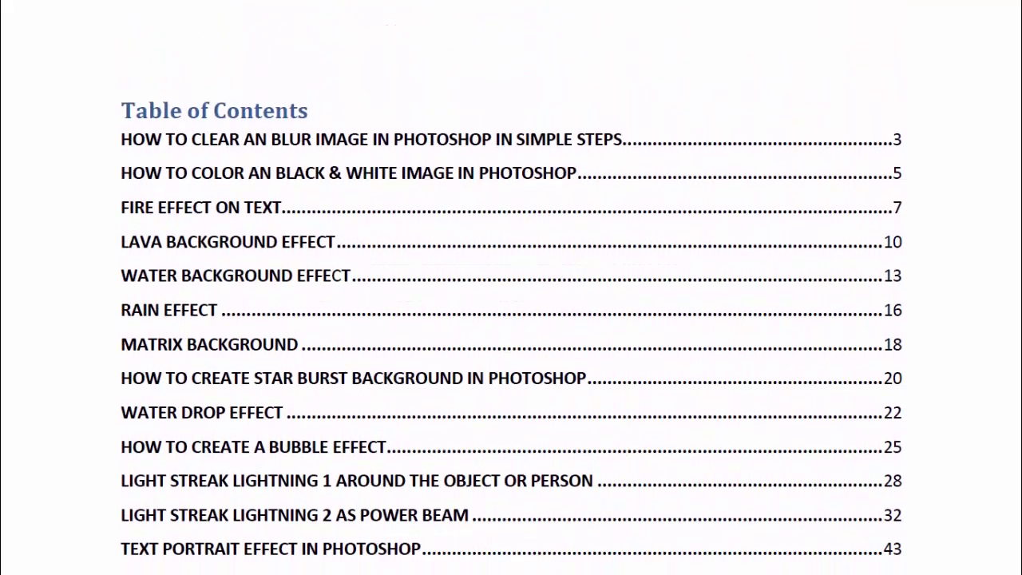
ctrl+click(268, 148)
Scroll through blur-clearing steps 1–3, through the High Pass step, then back up toward the contents
scroll(369, 175, down, 2)
scroll(375, 180, down, 2)
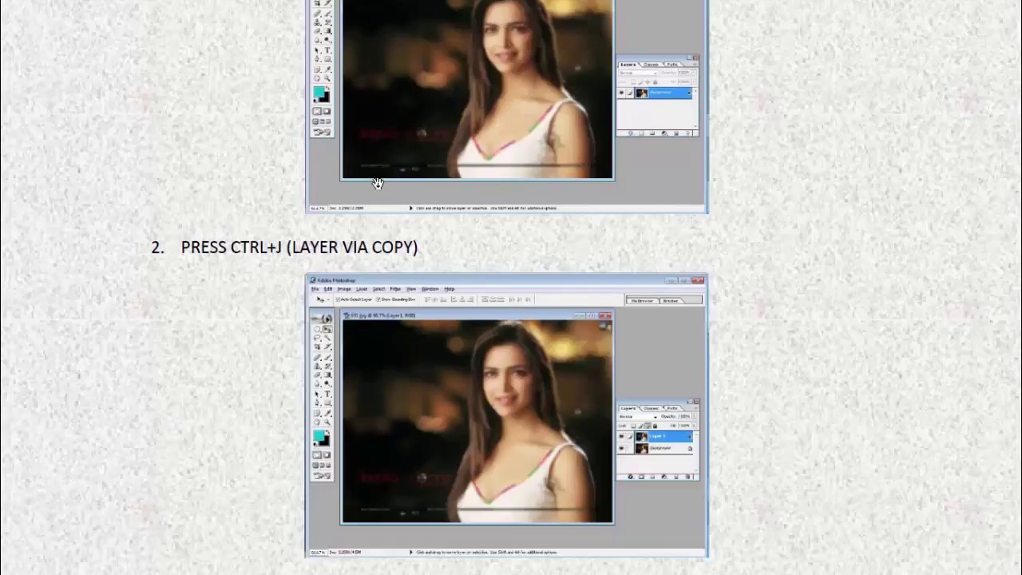
scroll(379, 182, down, 2)
scroll(677, 273, down, 1)
scroll(678, 274, down, 2)
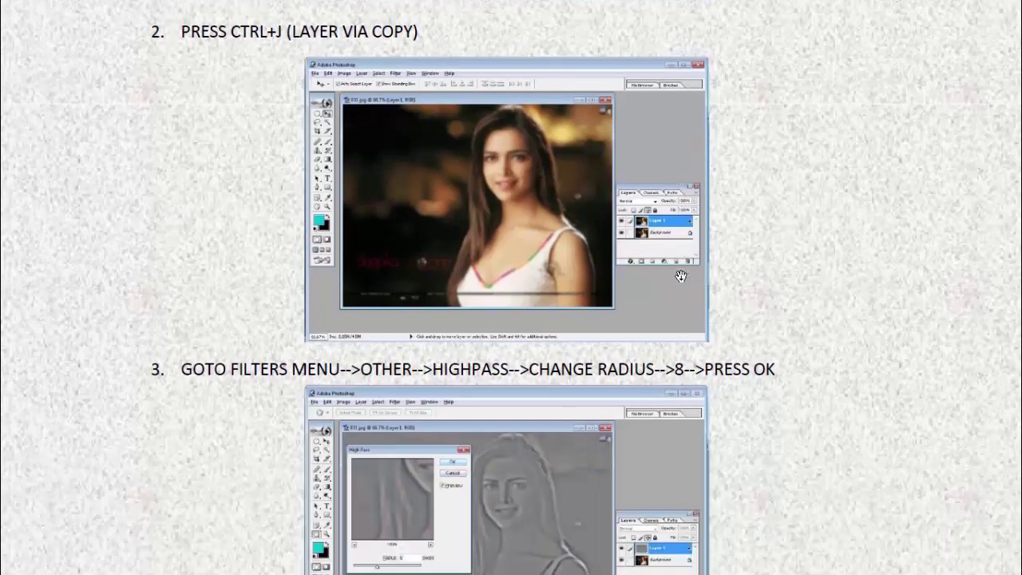
scroll(678, 276, down, 2)
scroll(678, 279, down, 2)
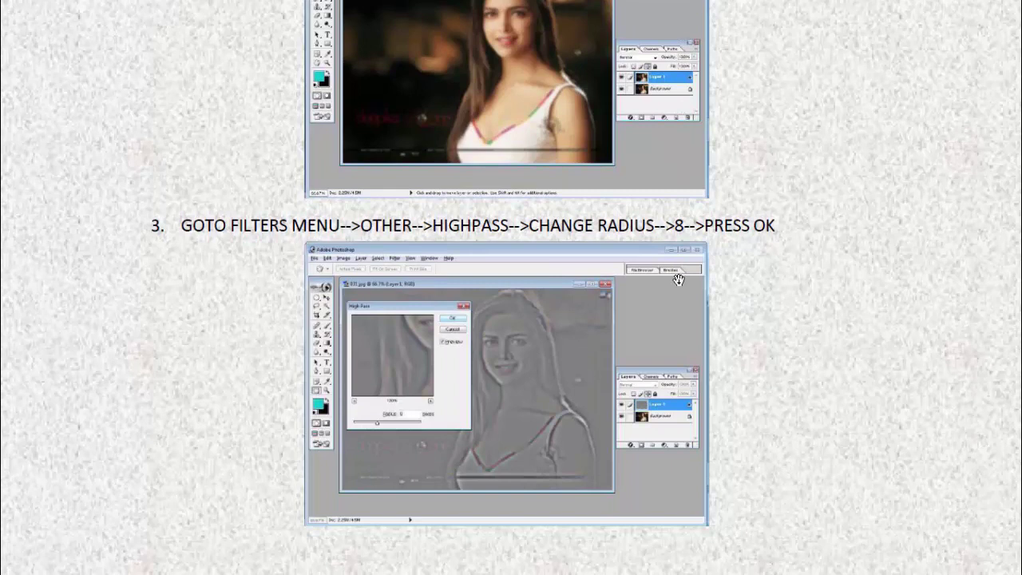
scroll(832, 278, up, 1)
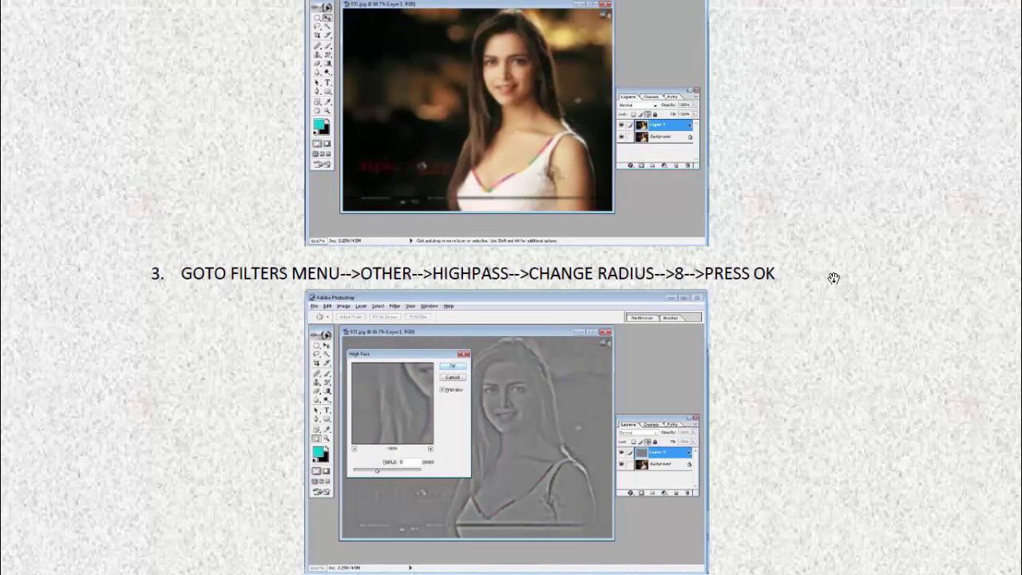
scroll(833, 278, up, 1)
scroll(832, 277, up, 5)
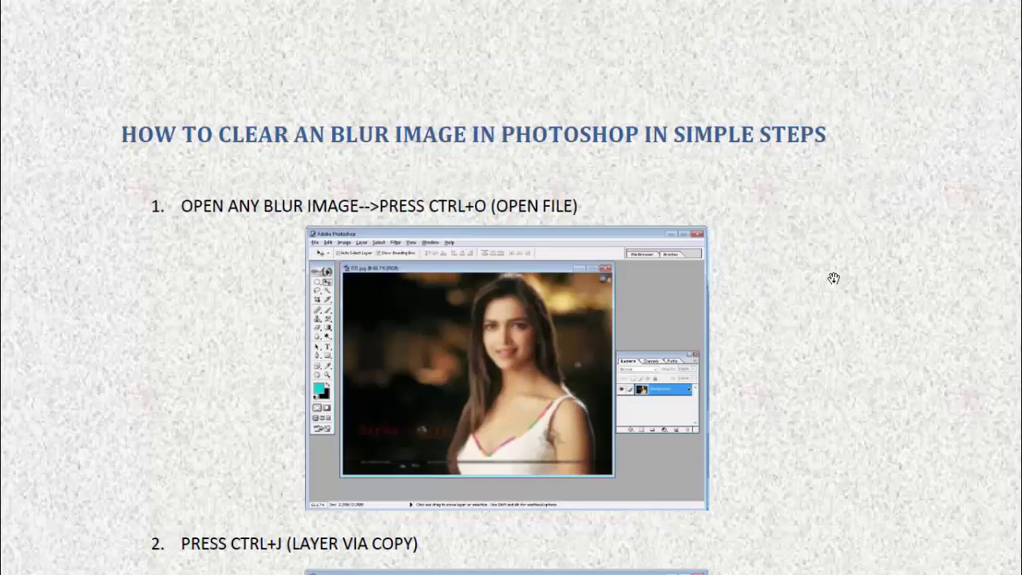
scroll(833, 278, up, 5)
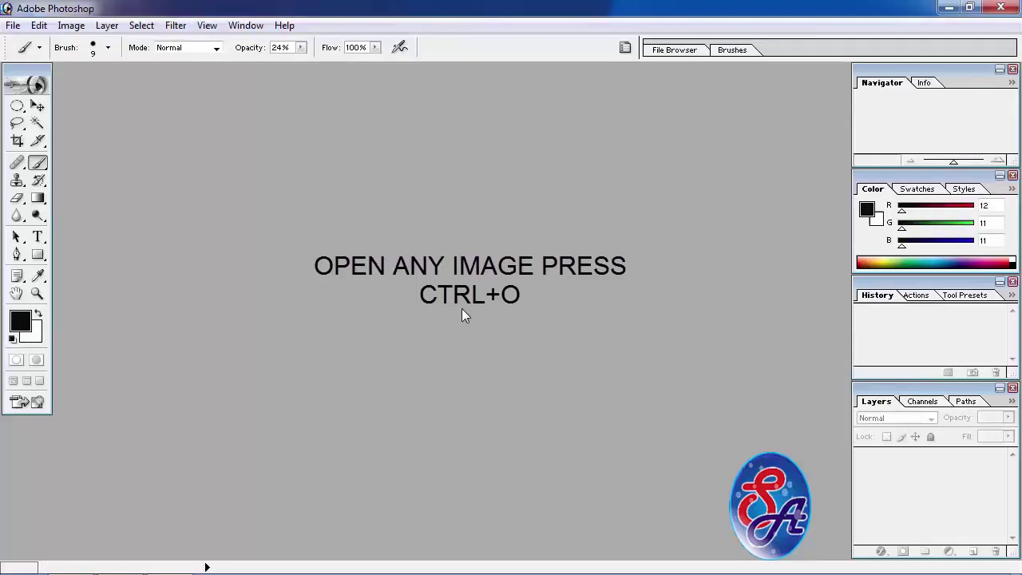
Open G:\designs\PSD.psd, the boy's portrait, as a single Background layer
key(ctrl+o)
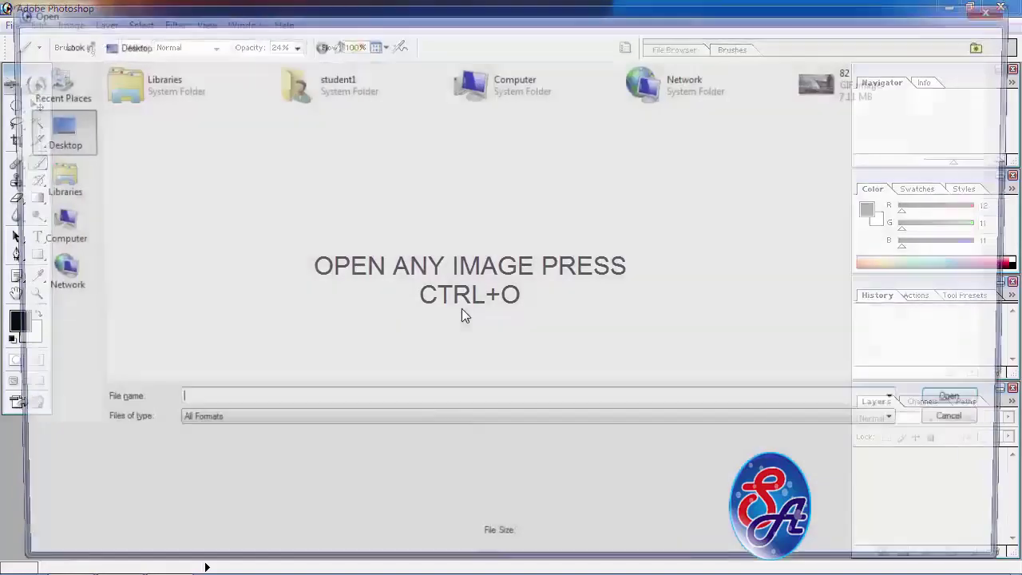
click(61, 242)
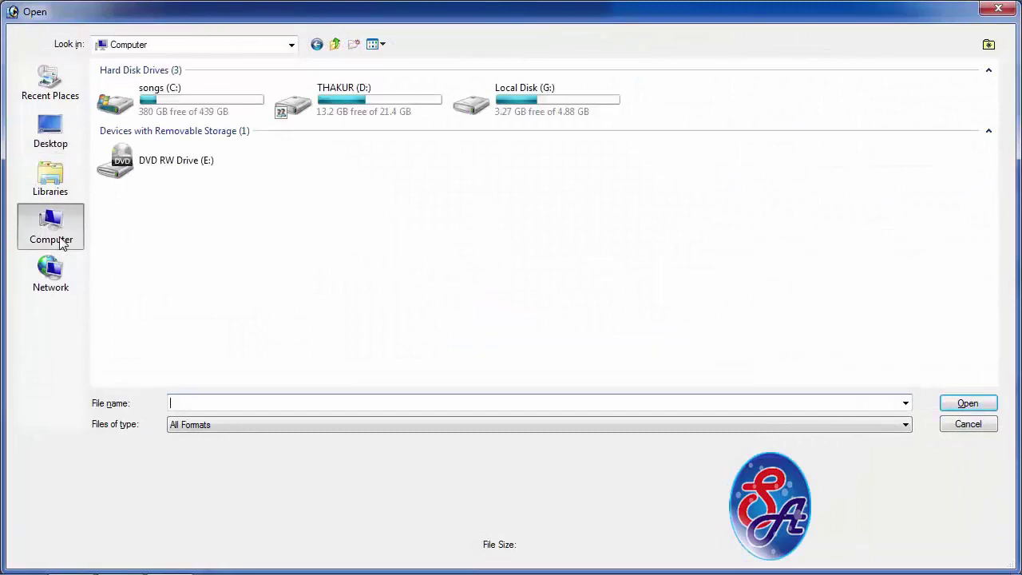
double_click(536, 114)
double_click(196, 101)
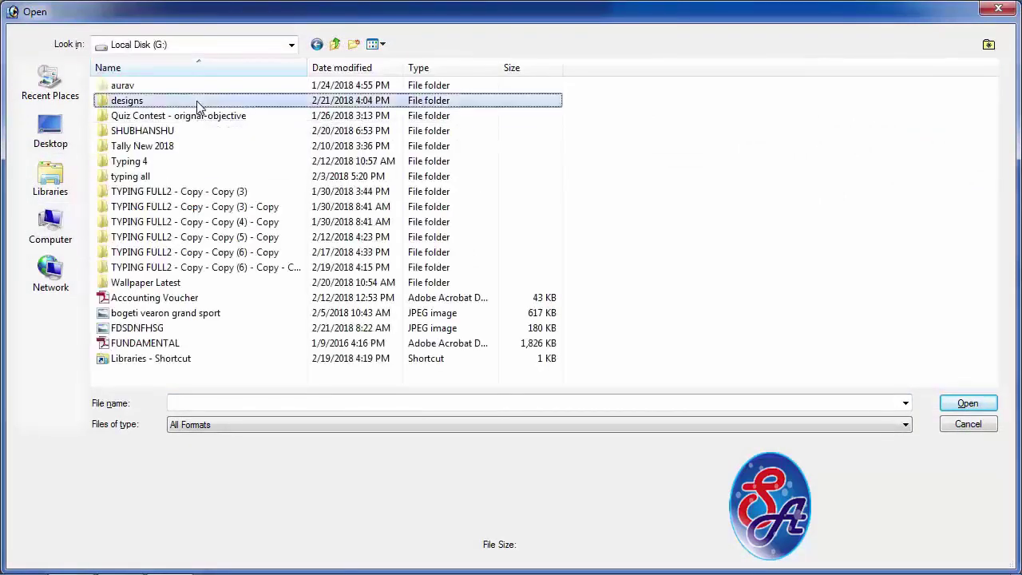
double_click(806, 120)
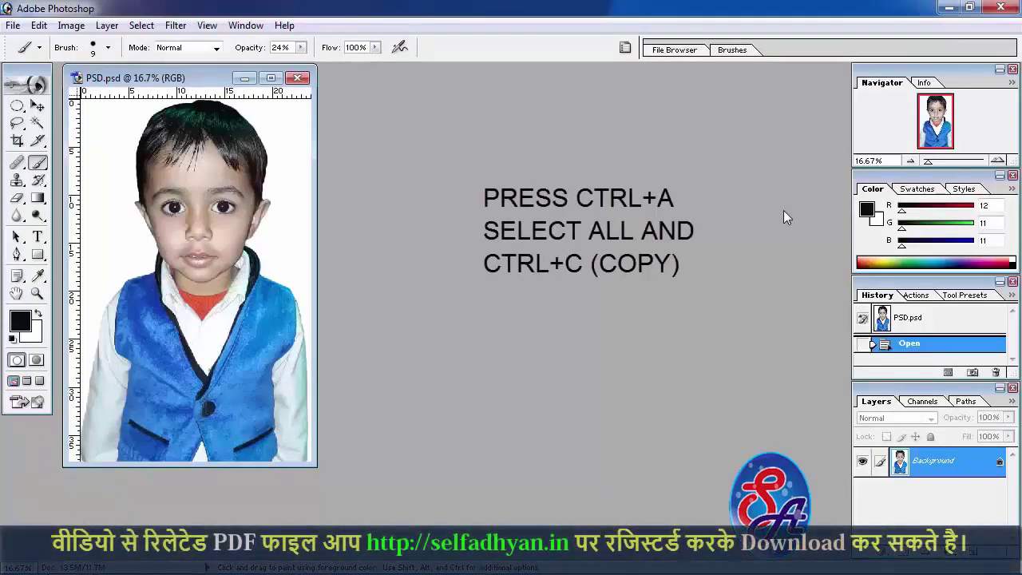
Select and copy the whole photo, then start a new document prefilled at 1733 × 2720 px
key(ctrl+a)
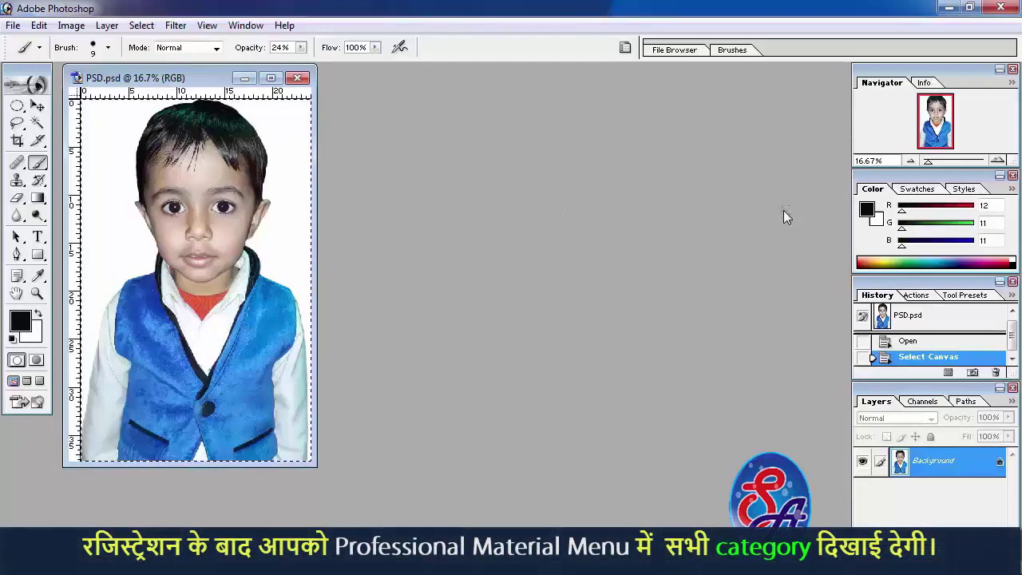
key(ctrl+n)
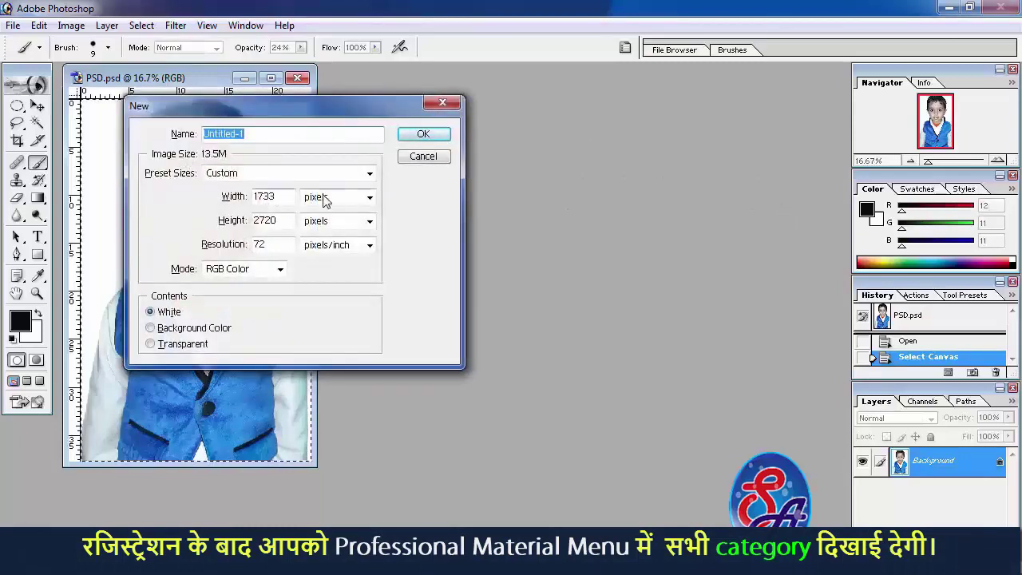
Create a 3.5 × 4.5 cm, 300 pixels/inch blank document and place it beside the photo
click(334, 196)
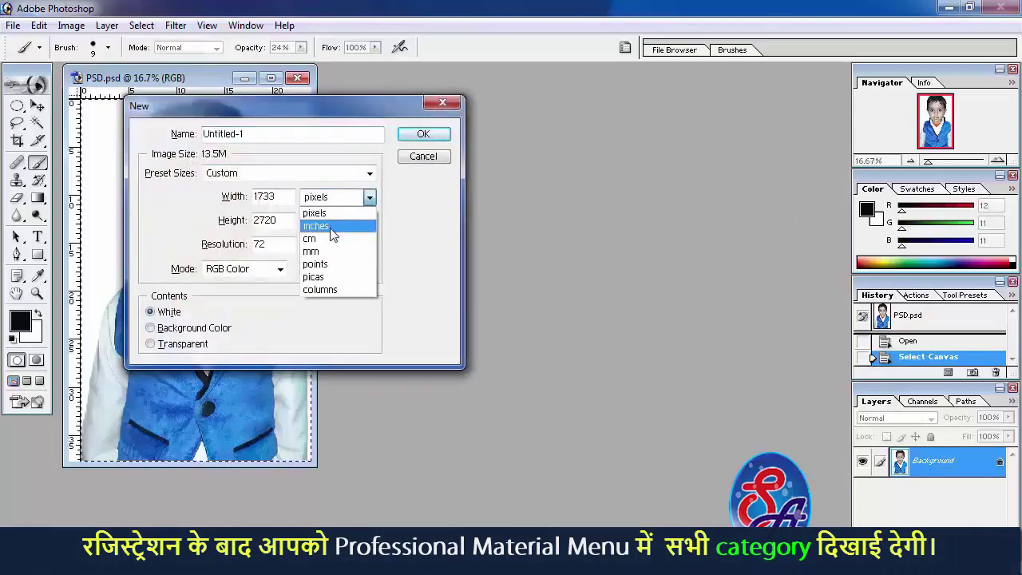
click(331, 239)
click(337, 221)
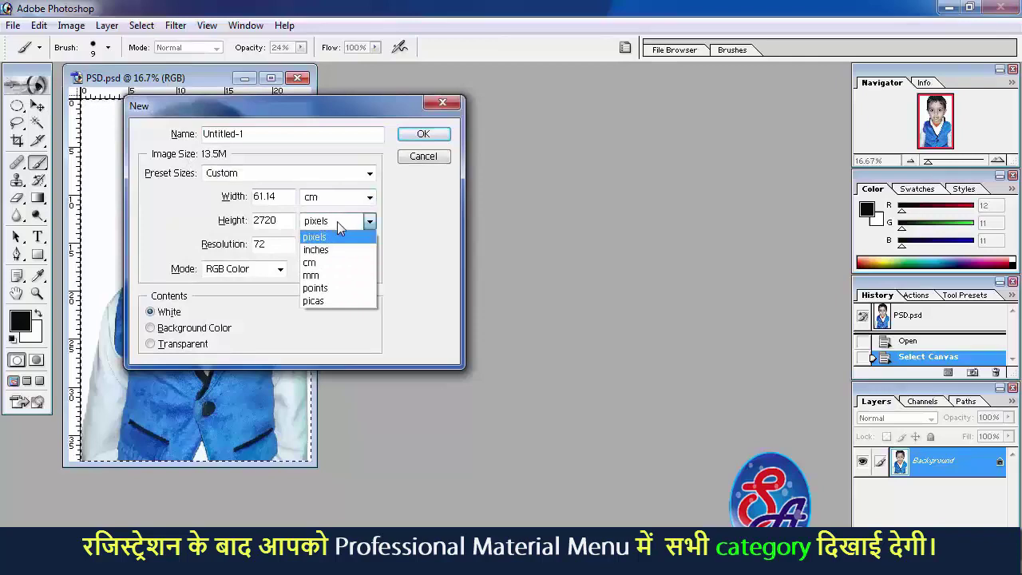
click(324, 261)
drag(278, 196, 215, 194)
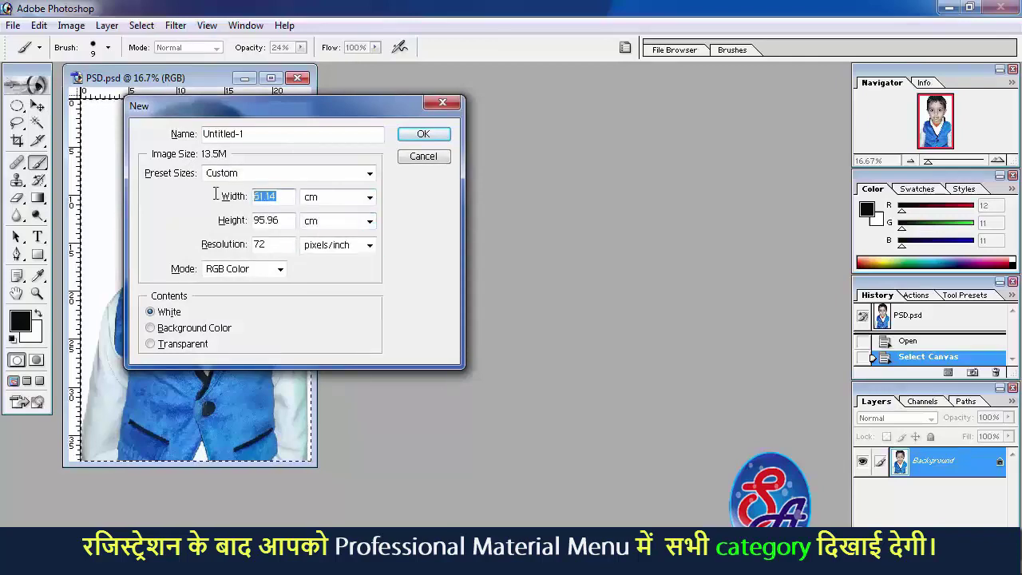
text(3.5)
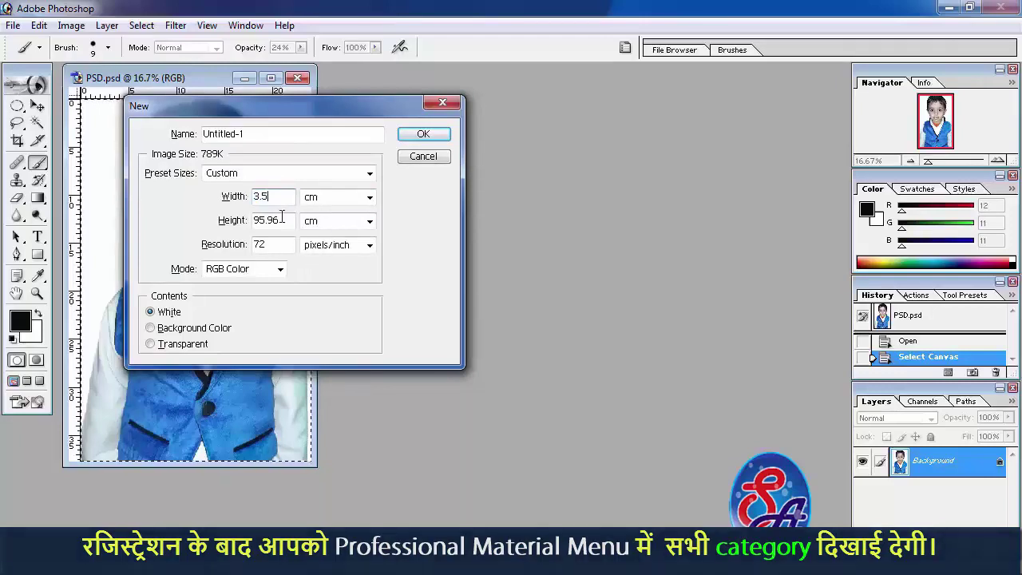
drag(289, 220, 245, 221)
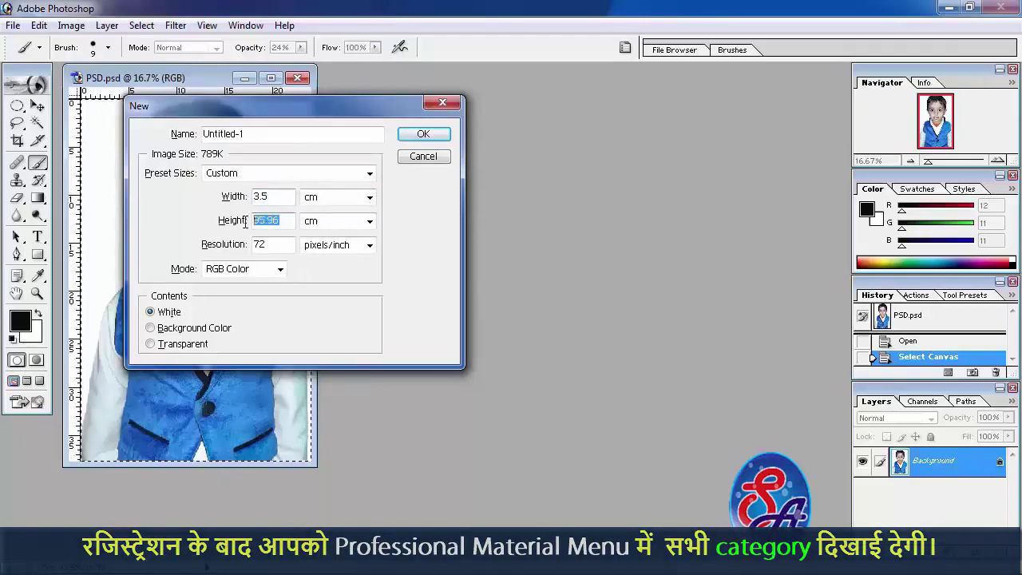
text(4.5)
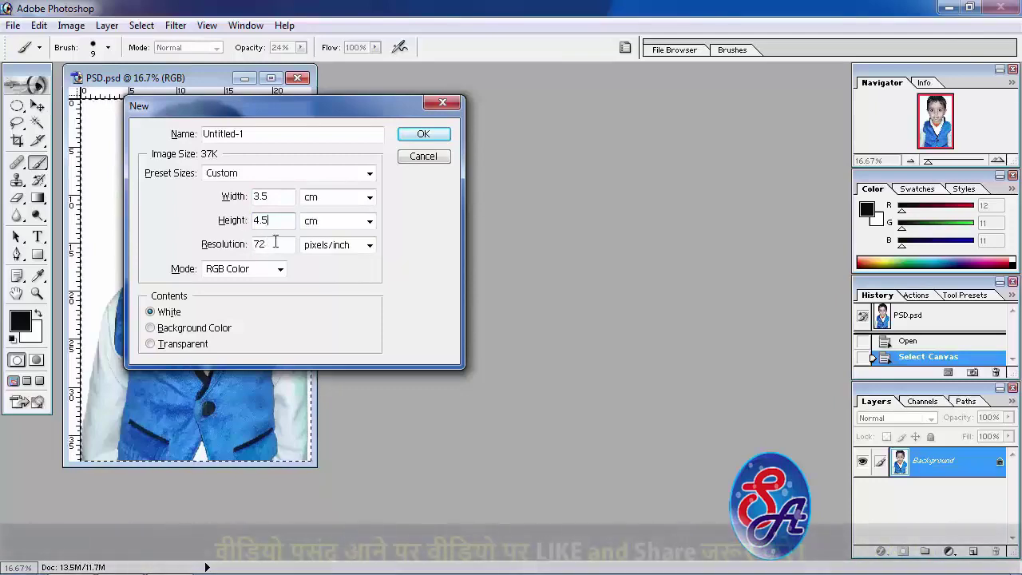
drag(275, 241, 252, 243)
text(300)
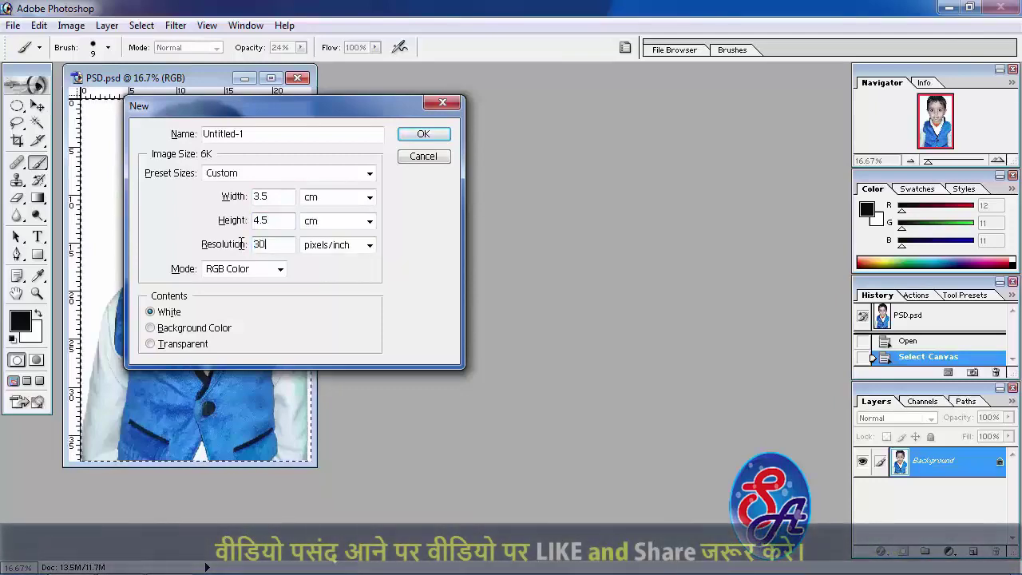
click(418, 136)
drag(292, 95, 556, 96)
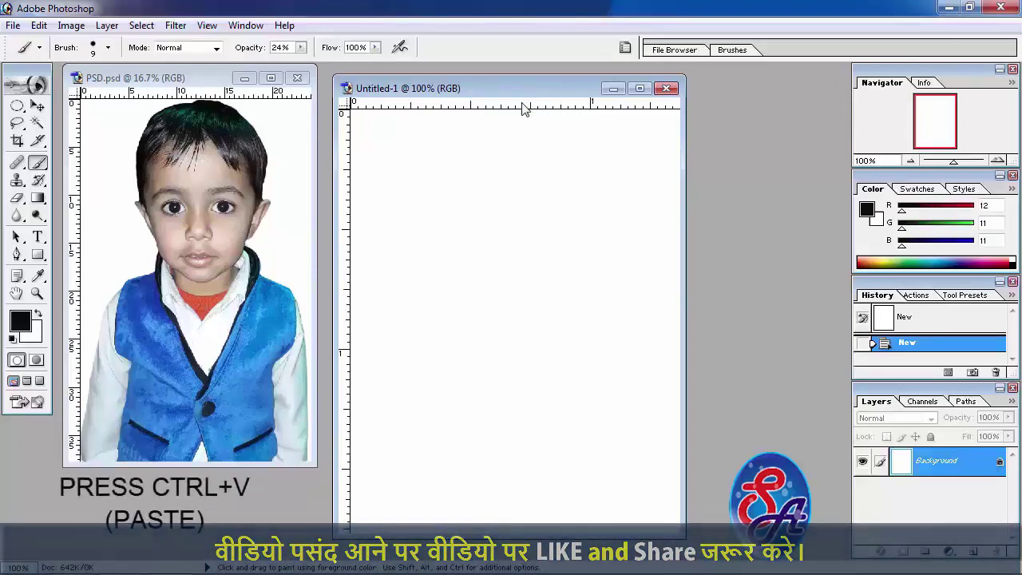
Paste the photo as Layer 1 and scale it to 31.5% so the boy's head and shoulders fill the canvas
key(ctrl+v)
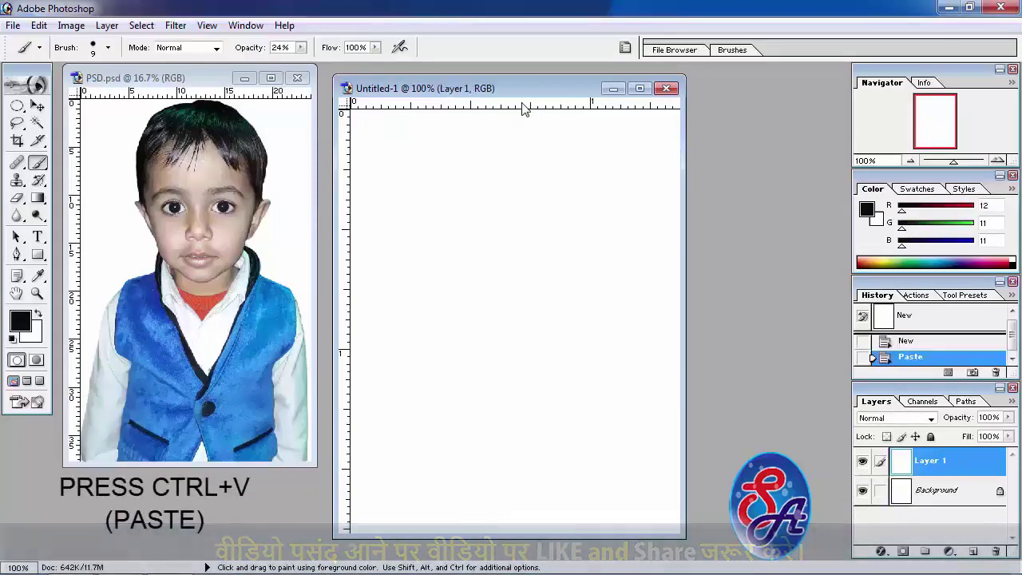
click(639, 89)
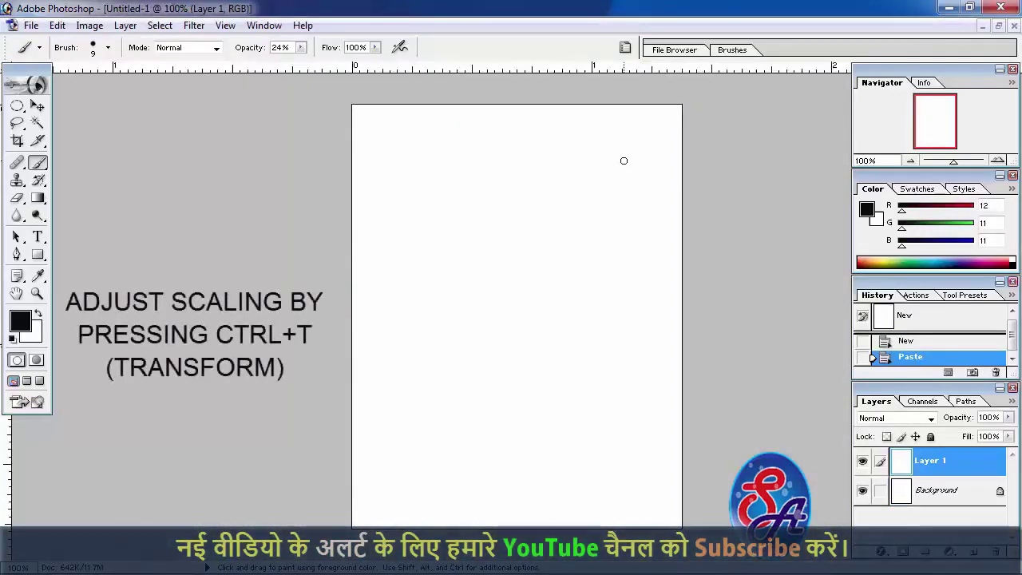
key(ctrl+t)
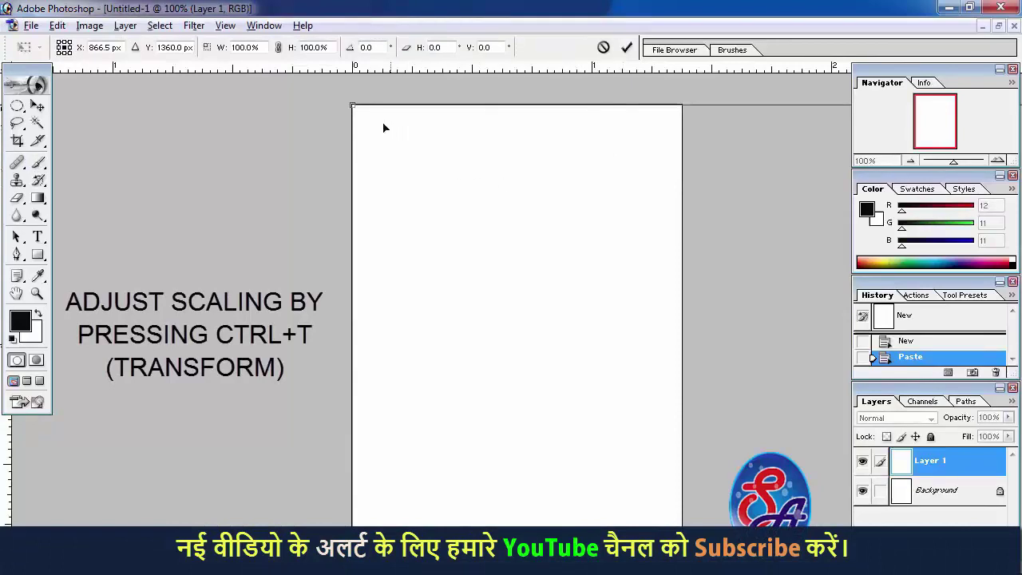
mouse_move(352, 105)
mouse_down()
mouse_move(679, 364)
mouse_move(201, 122)
mouse_move(548, 414)
mouse_up()
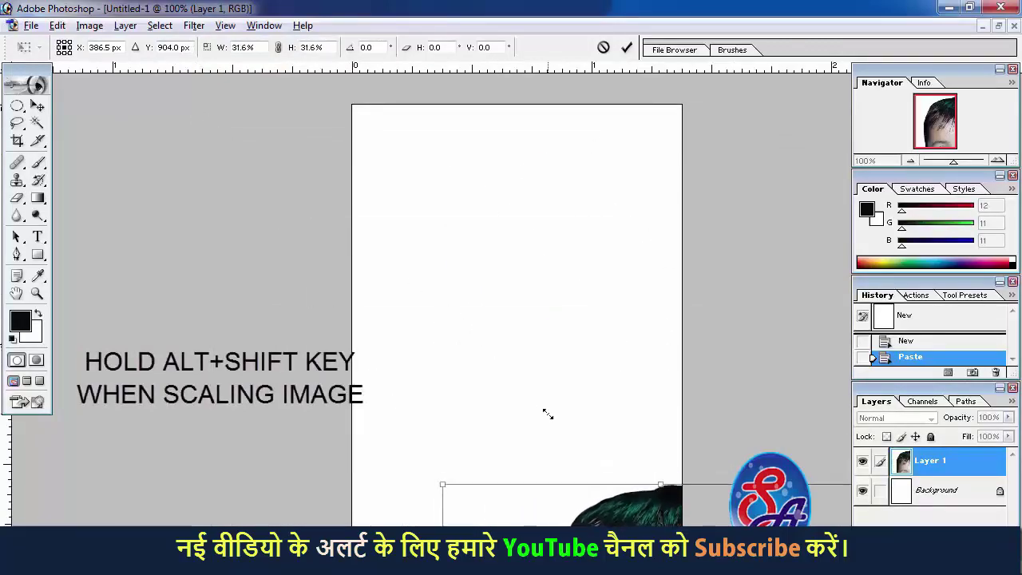
drag(646, 541, 489, 162)
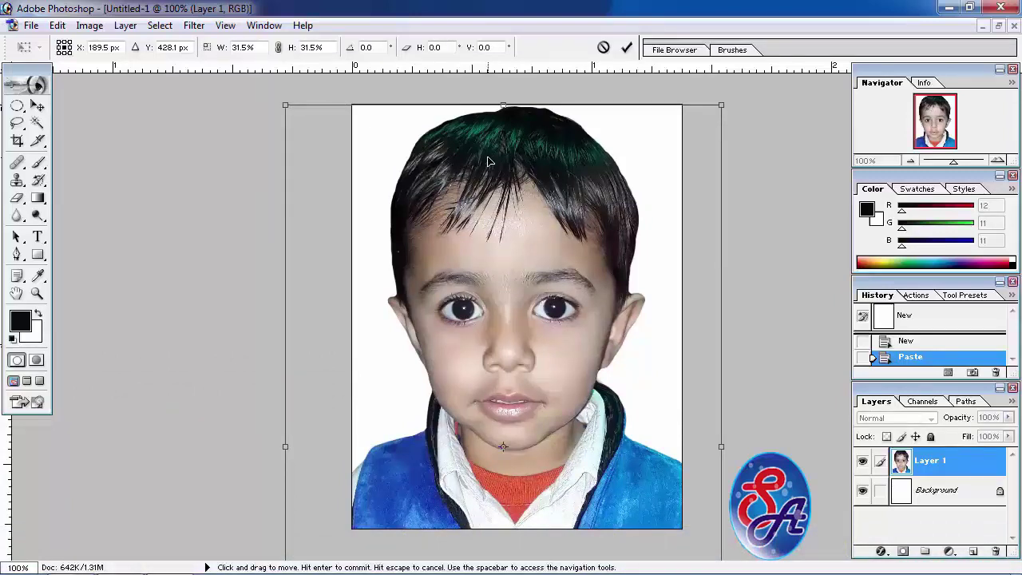
key(b)
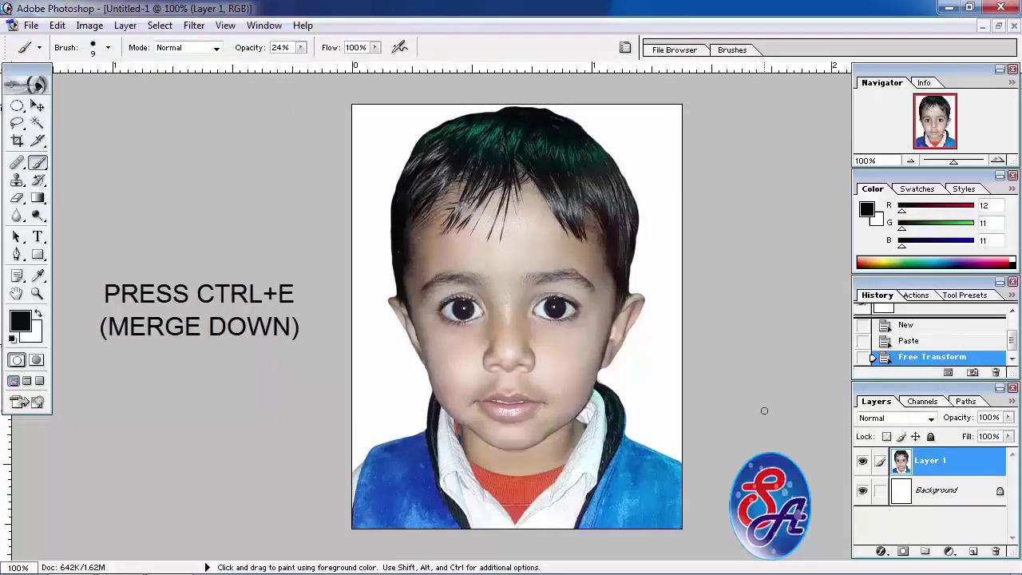
Merge Layer 1 down into the Background and select the whole canvas
key(ctrl)
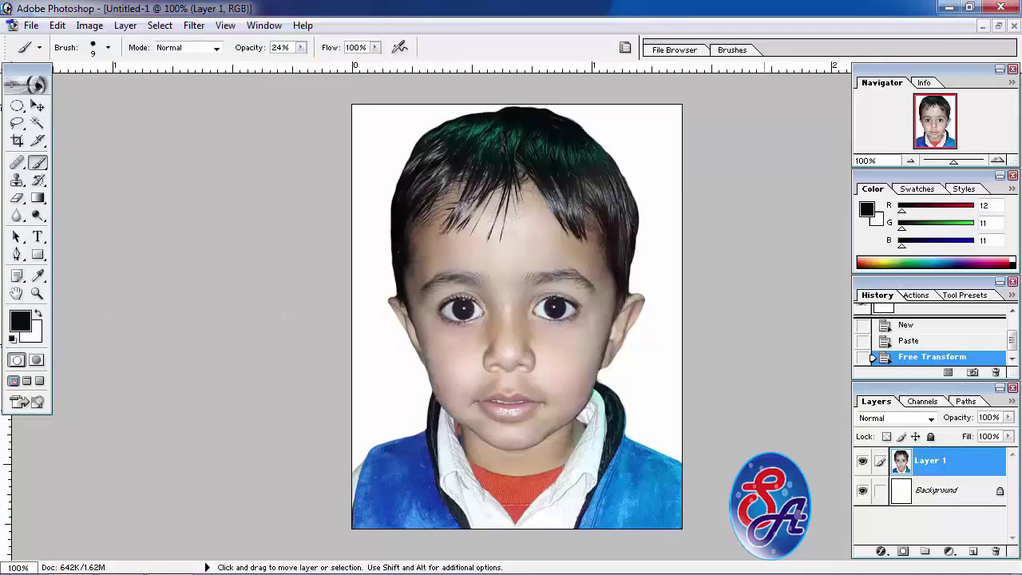
key(ctrl+e)
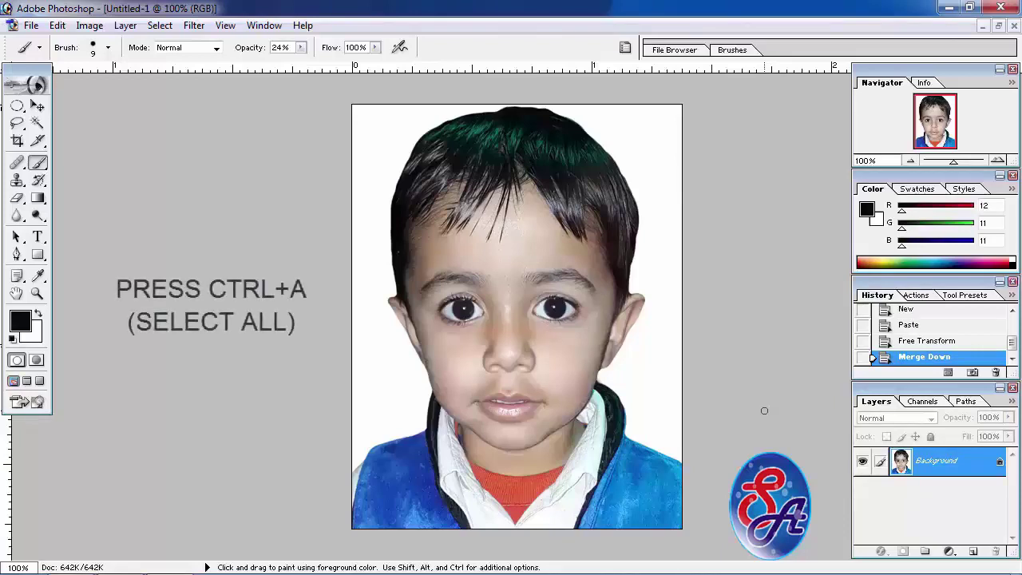
key(ctrl)
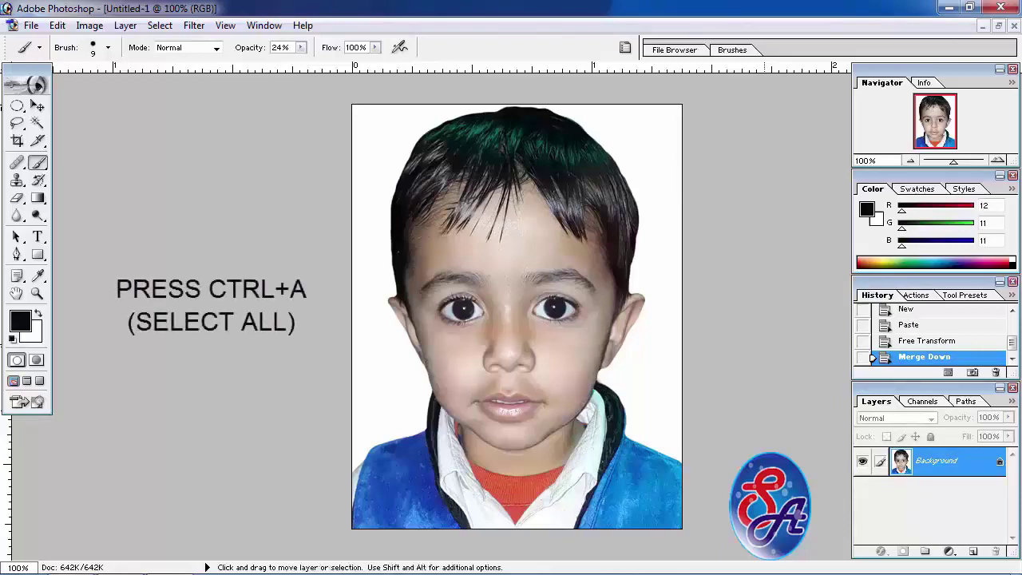
key(ctrl+a)
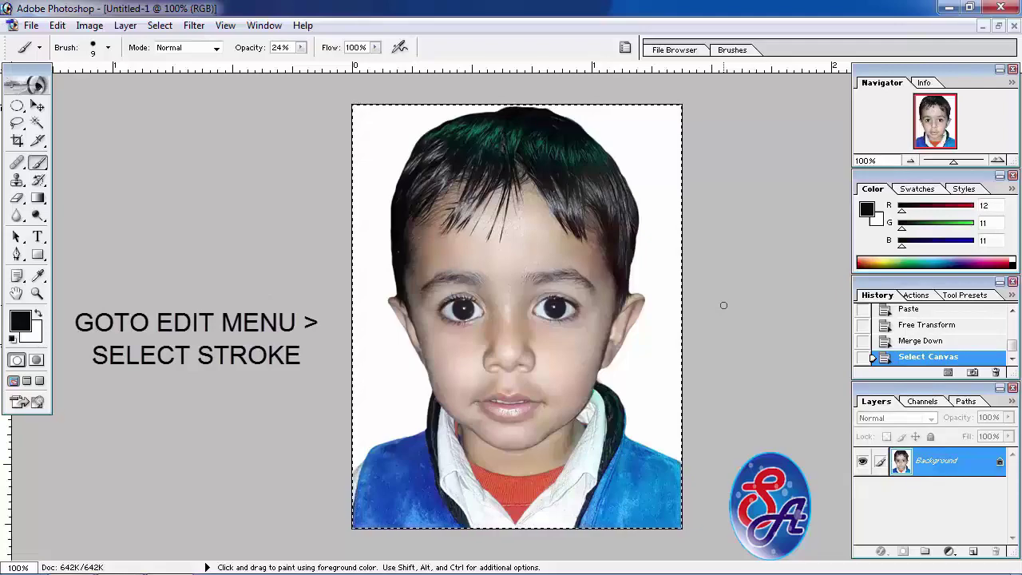
Stroke the selection with a 1 px black, center-located border, then deselect
click(59, 25)
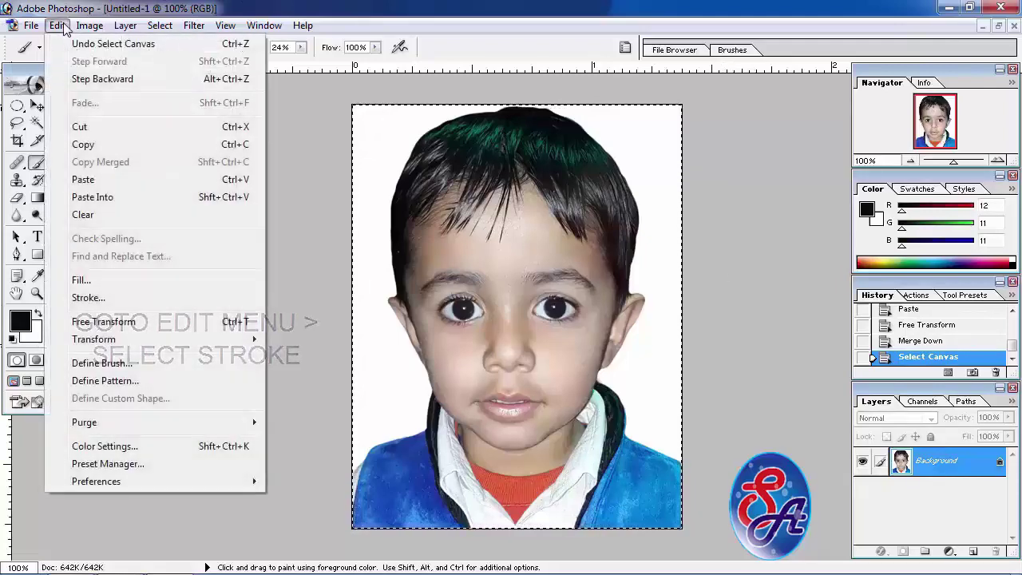
click(148, 297)
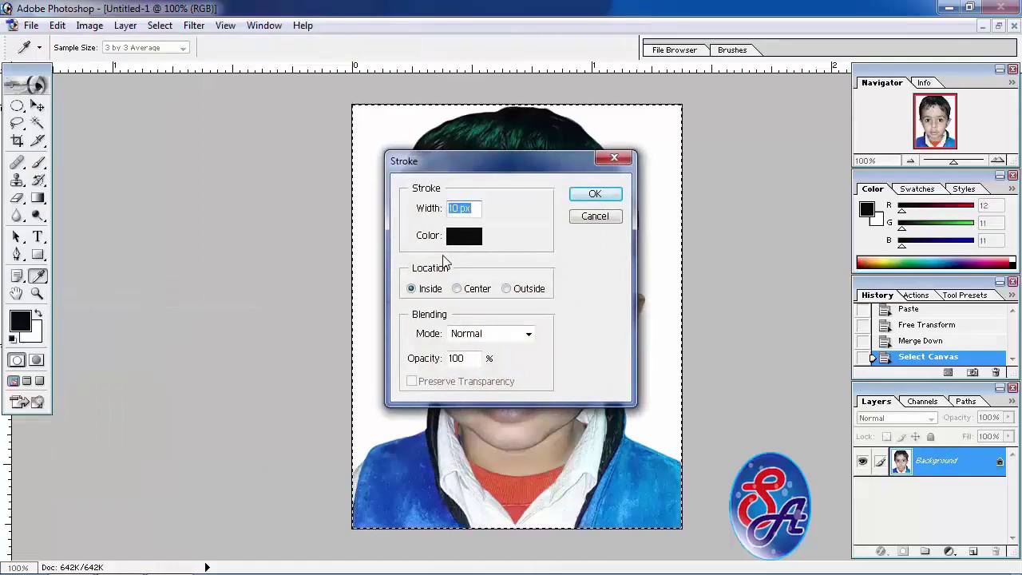
text(1)
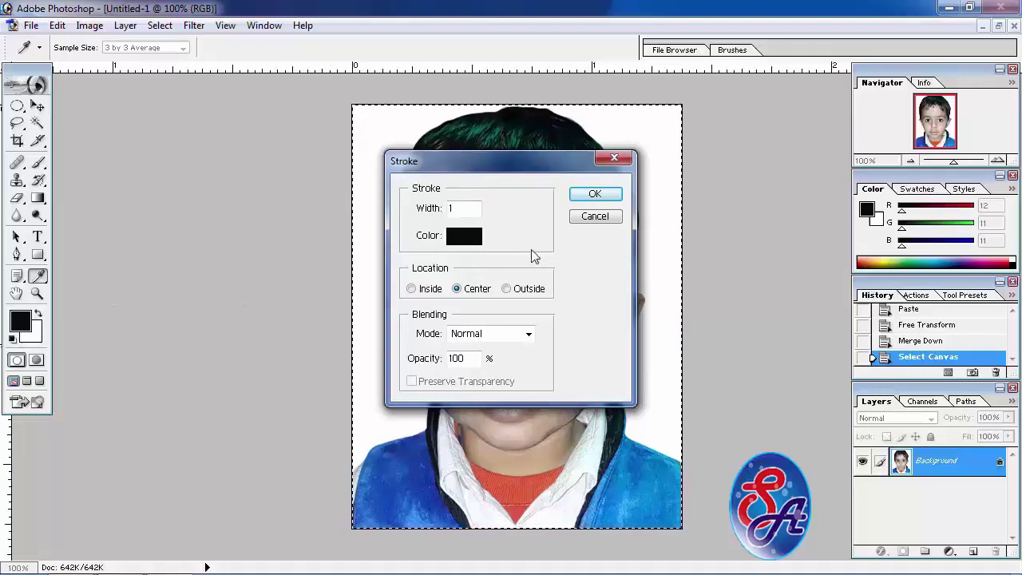
click(589, 197)
key(b)
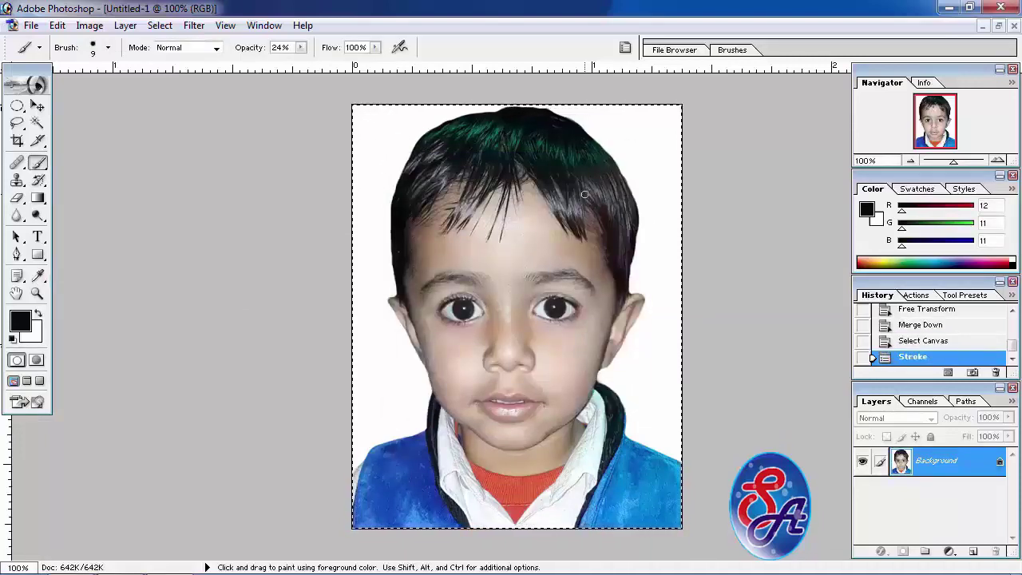
key(ctrl+d)
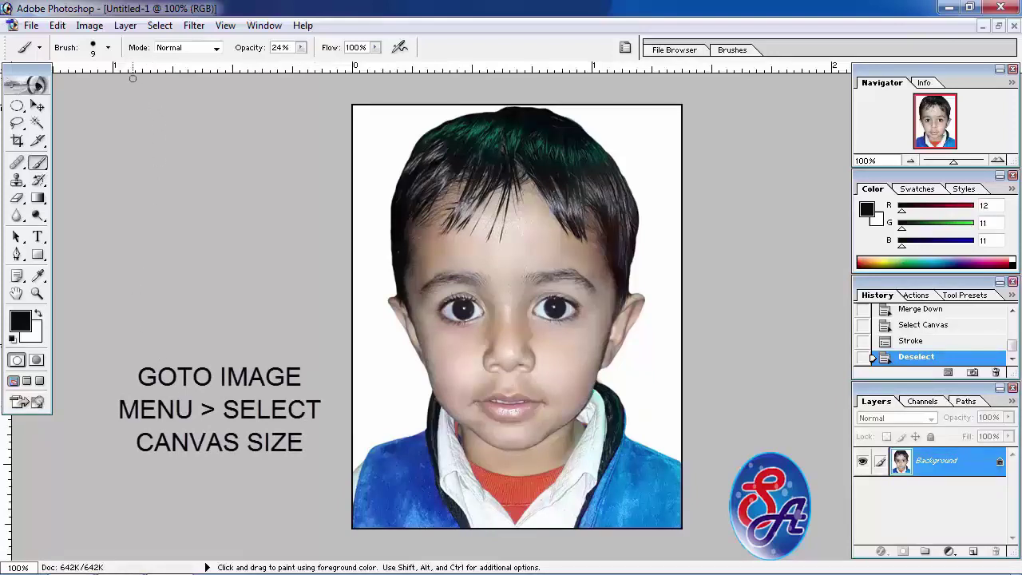
Enlarge the canvas to 108% width and 108% height, then select all of it
click(90, 25)
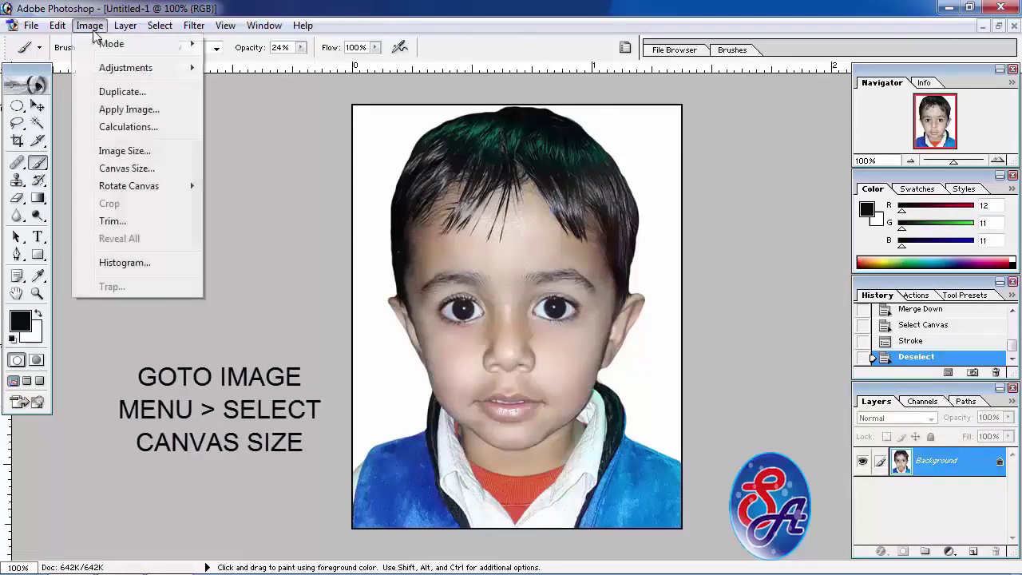
click(146, 168)
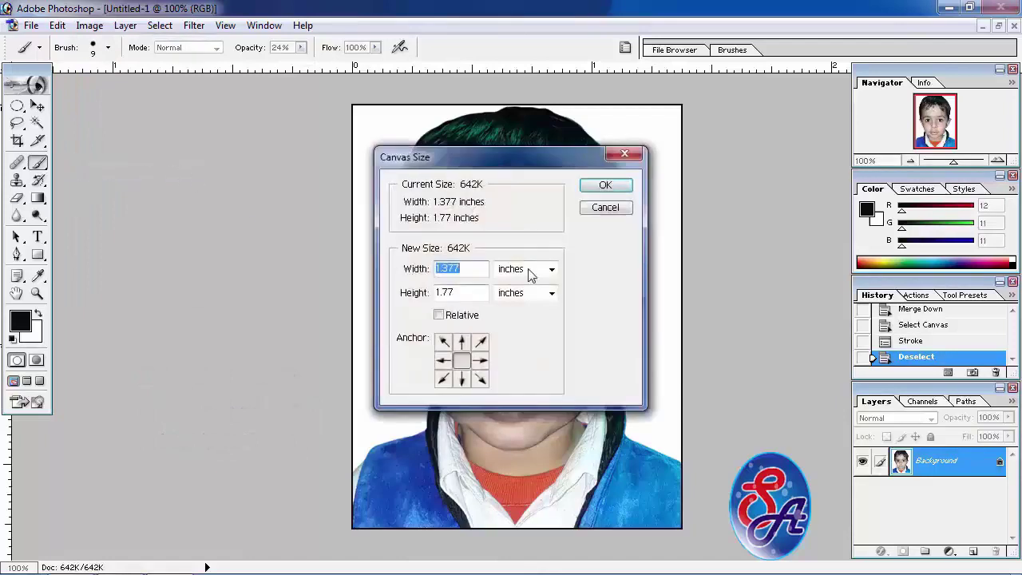
click(550, 269)
click(534, 285)
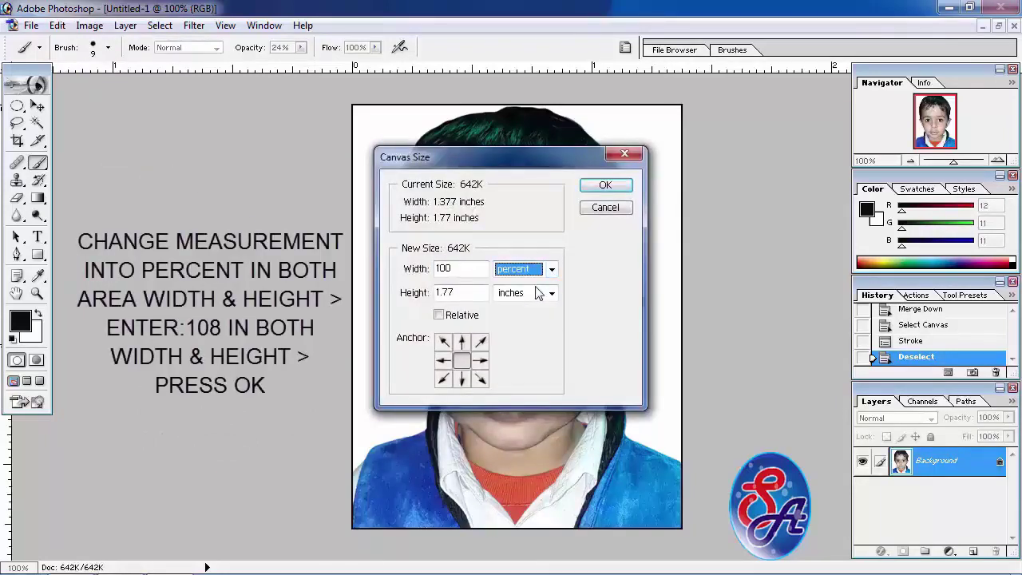
click(537, 308)
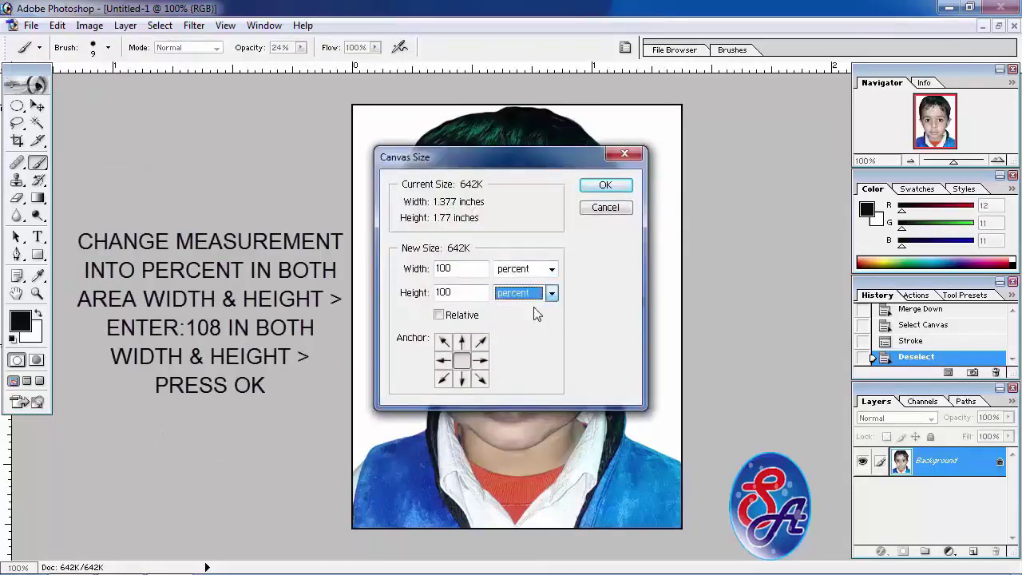
click(466, 269)
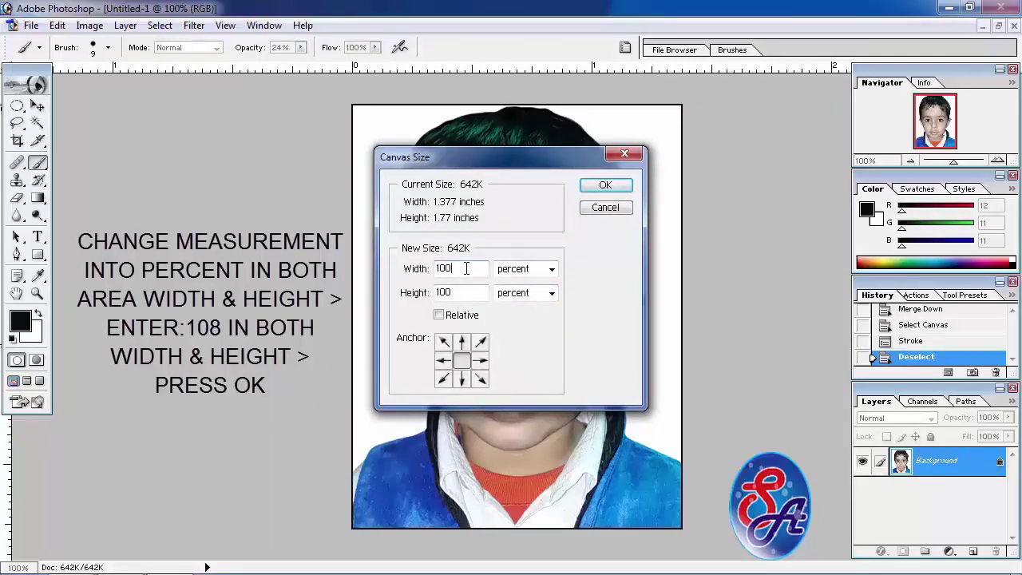
key(BackSpace)
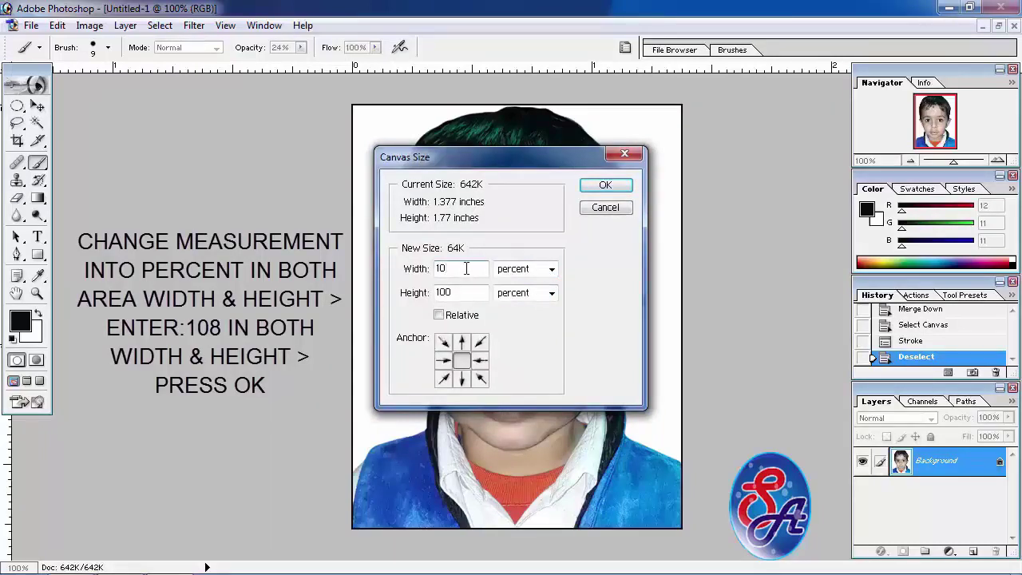
text(8)
key(Tab)
key(Tab)
text(1)
text(08)
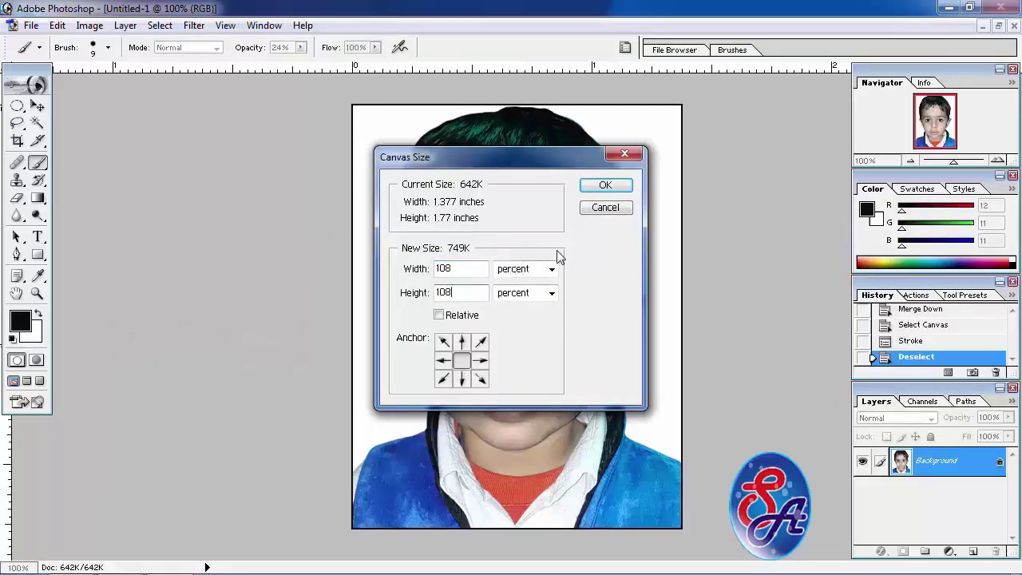
click(605, 187)
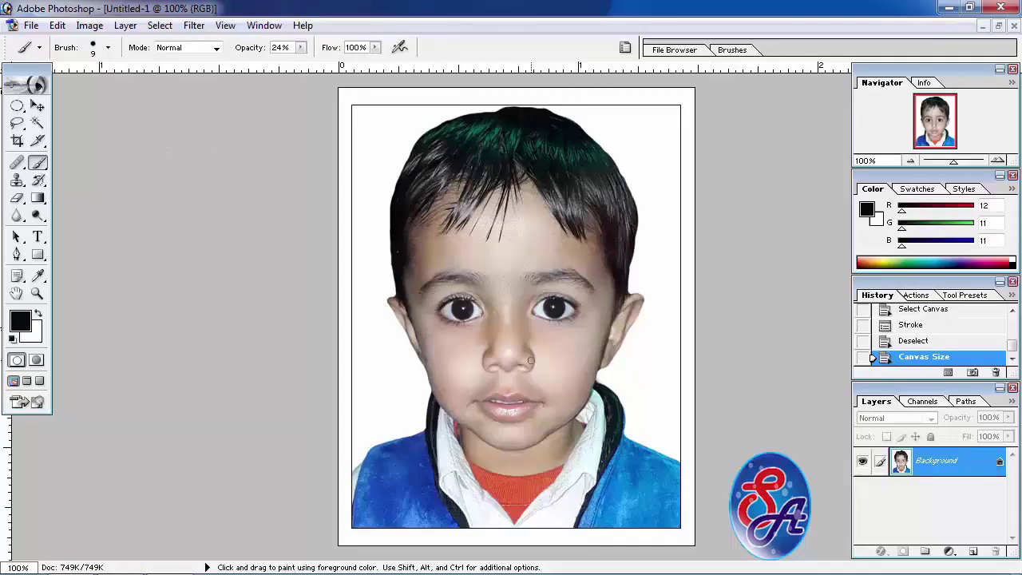
key(ctrl+a)
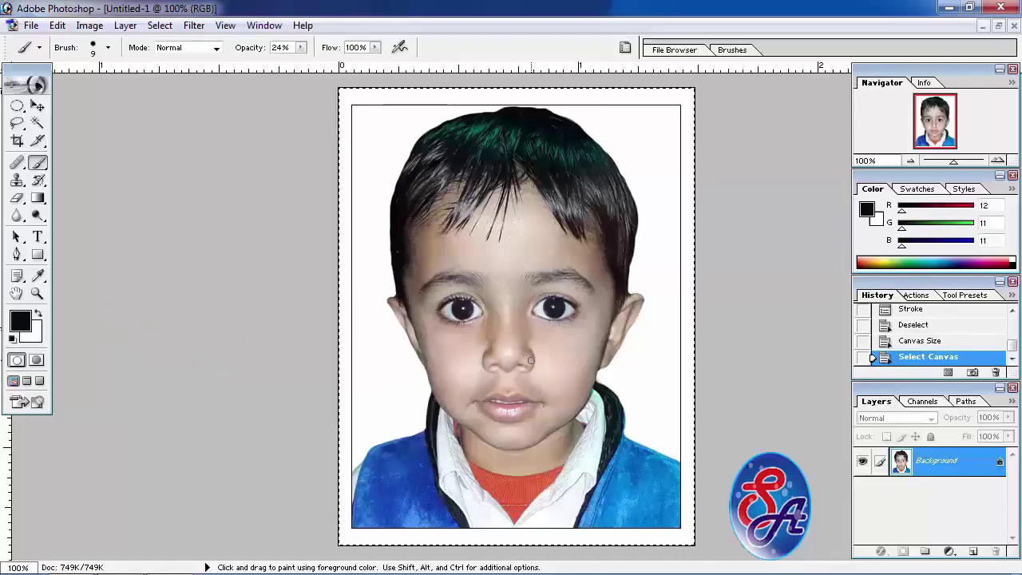
Stroke the enlarged canvas edge with a 1 px black, center-located outline
click(58, 25)
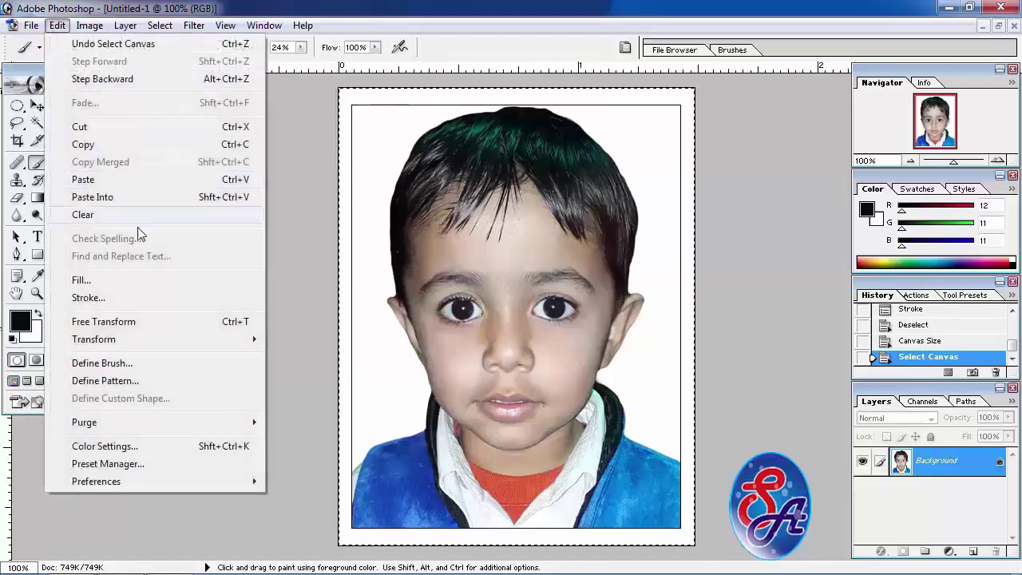
click(88, 298)
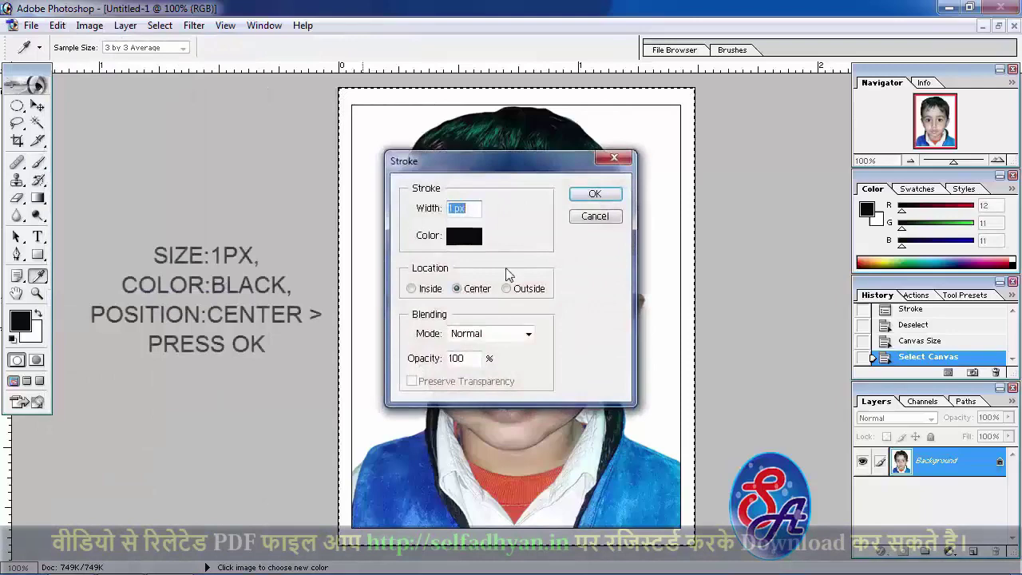
click(609, 194)
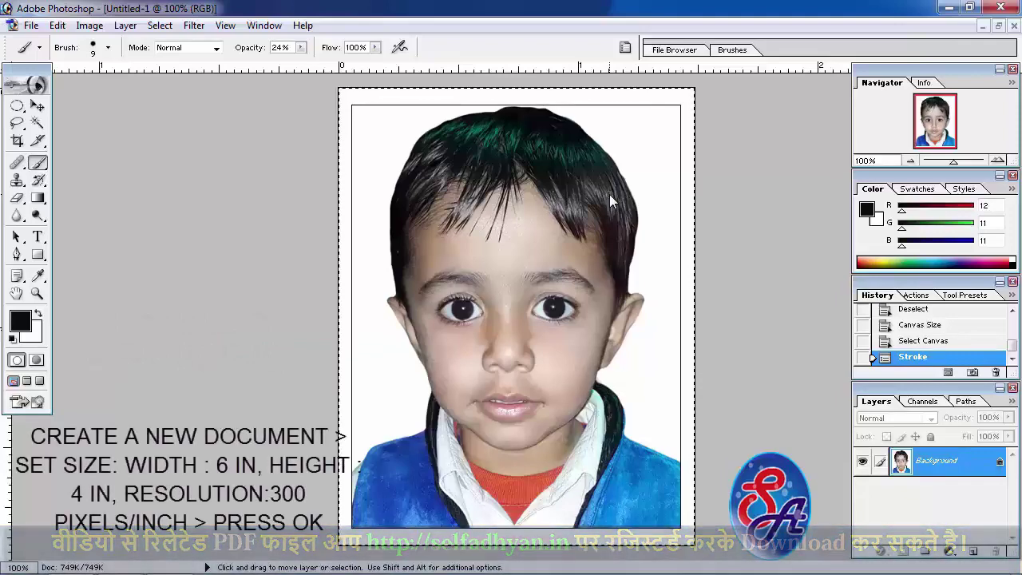
Set up a new document 6 inches wide by 4 inches high at 300 pixels/inch
key(ctrl+n)
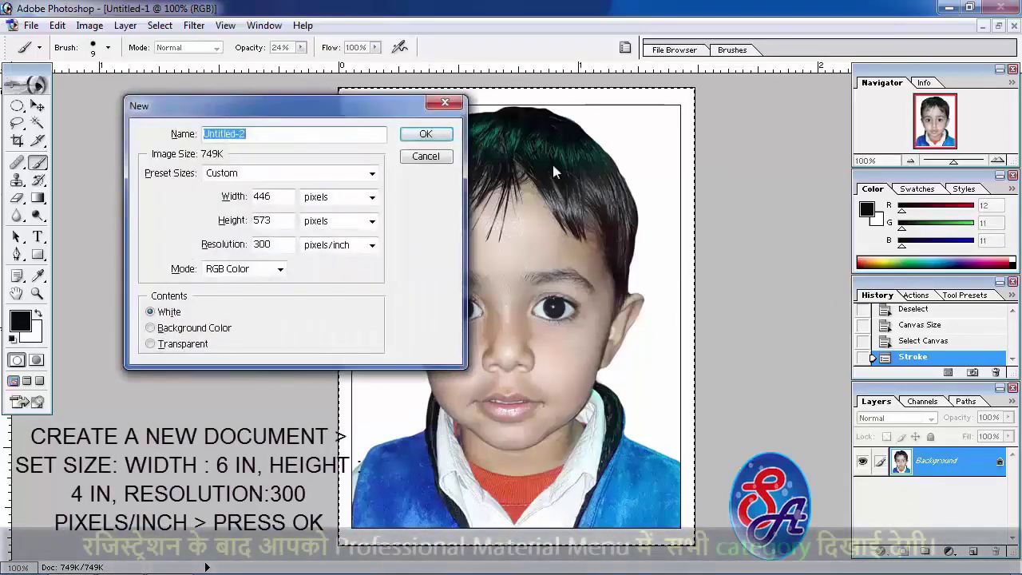
click(351, 200)
click(349, 225)
click(359, 221)
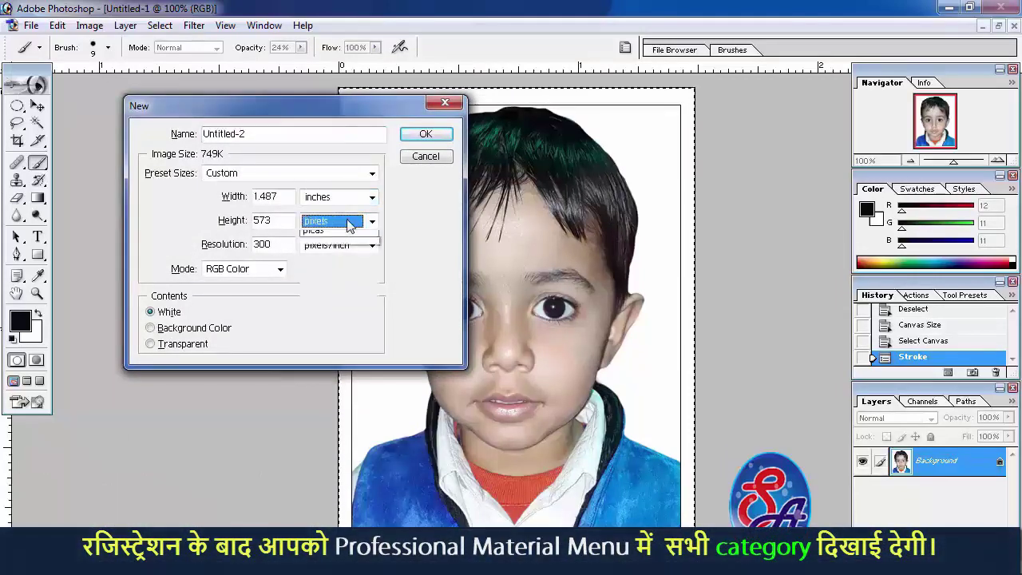
click(339, 245)
click(236, 193)
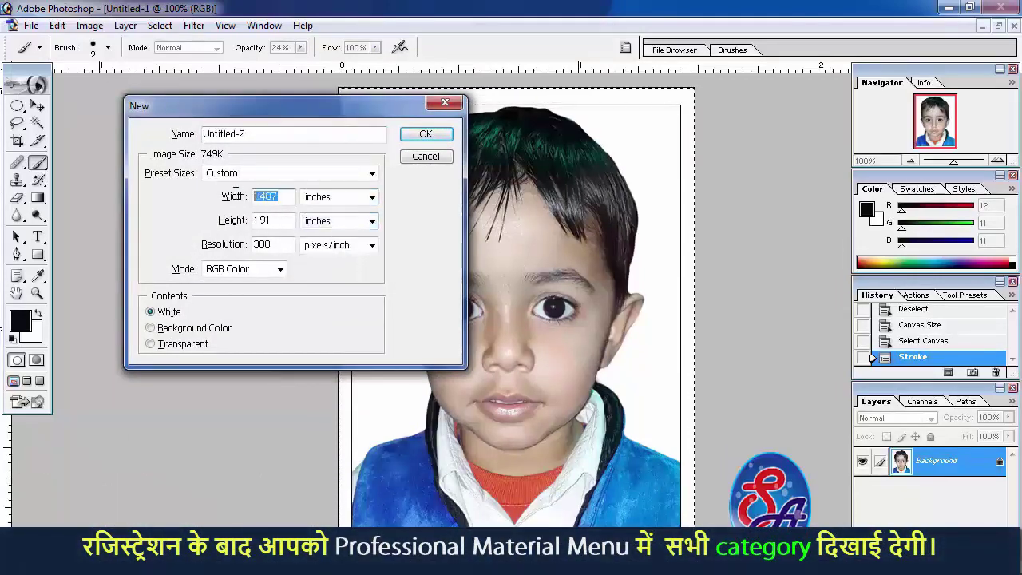
text(6)
key(Tab)
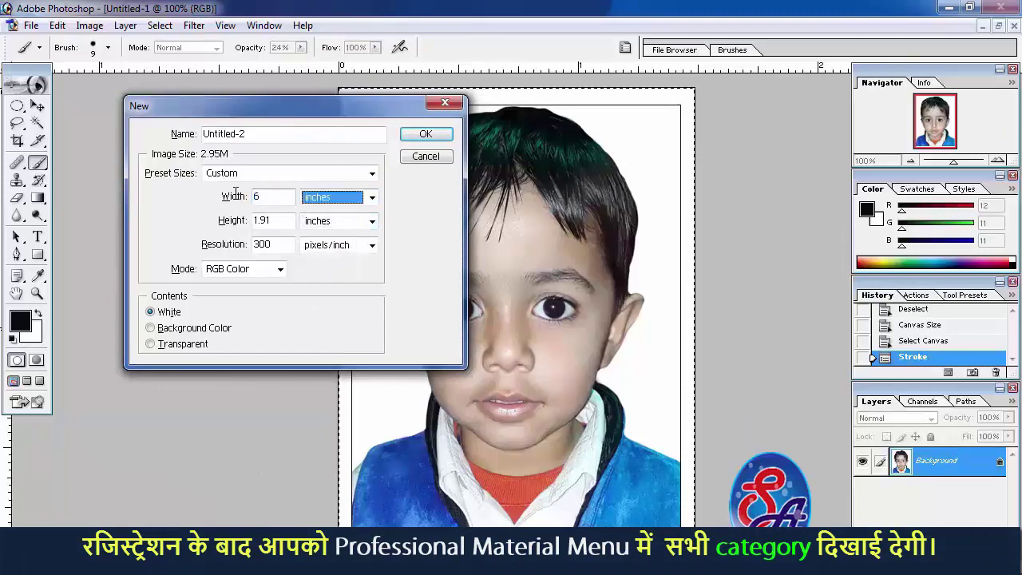
key(Tab)
text(4)
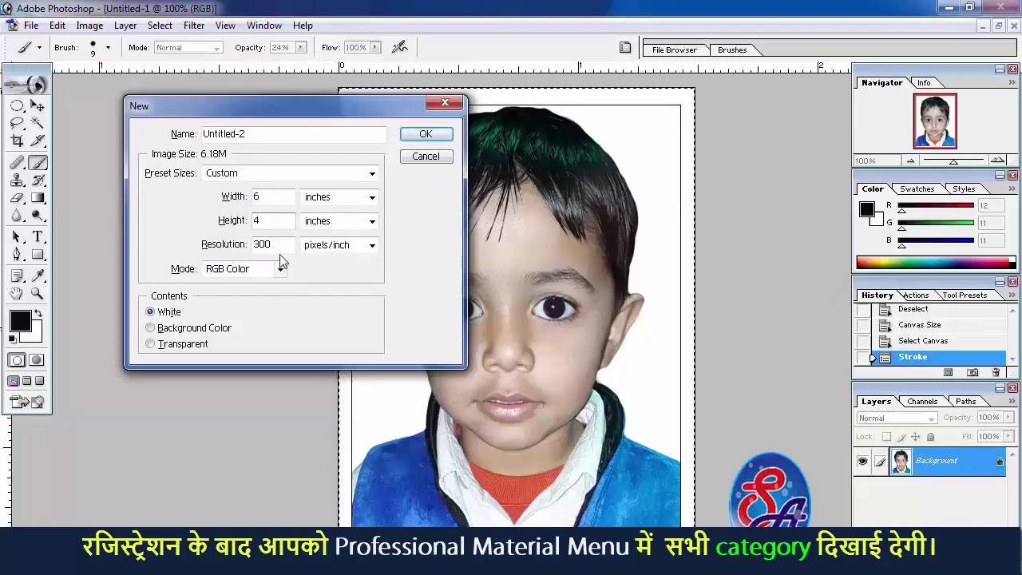
Create the Untitled-2 document and maximize its window to fill the workspace
click(427, 136)
click(427, 135)
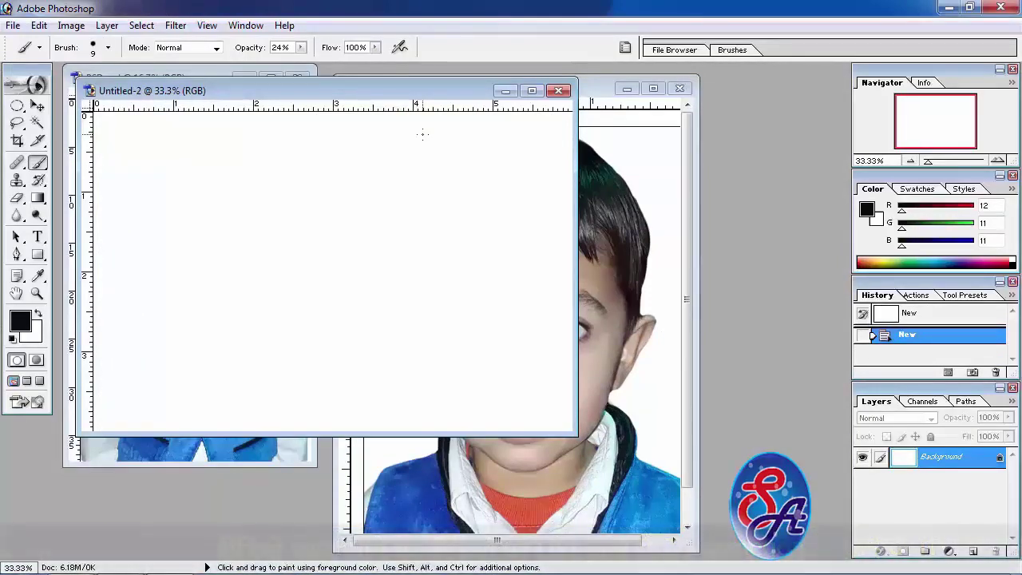
drag(444, 96, 585, 154)
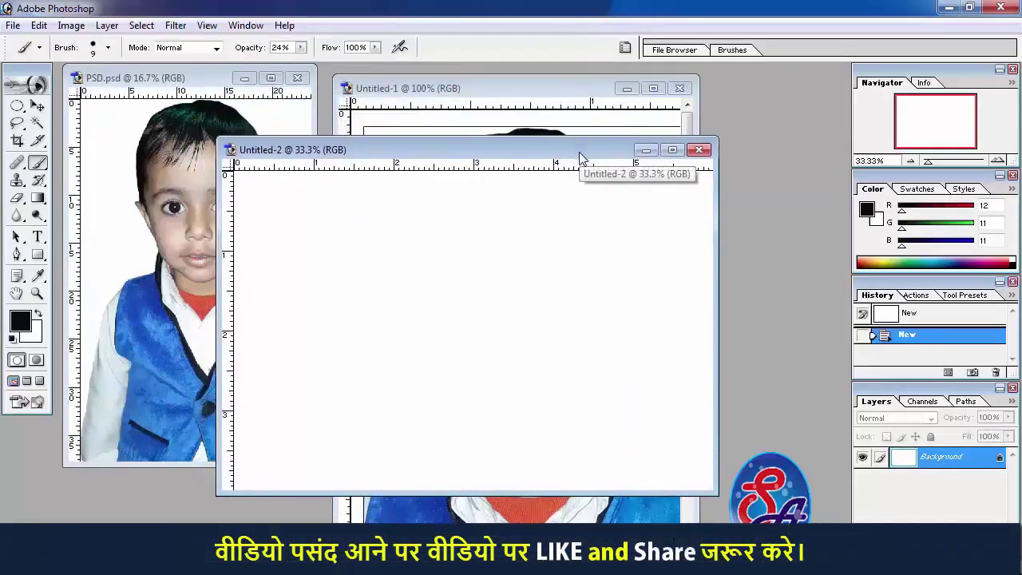
click(672, 150)
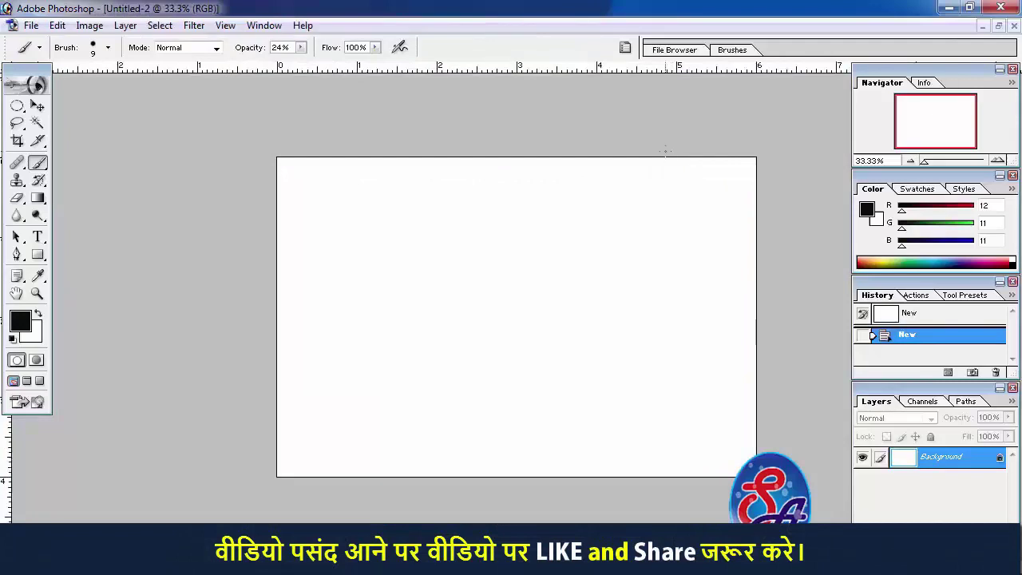
Paste the bordered photo at the sheet's top-left, Alt-drag a copy below, and merge down
key(ctrl+v)
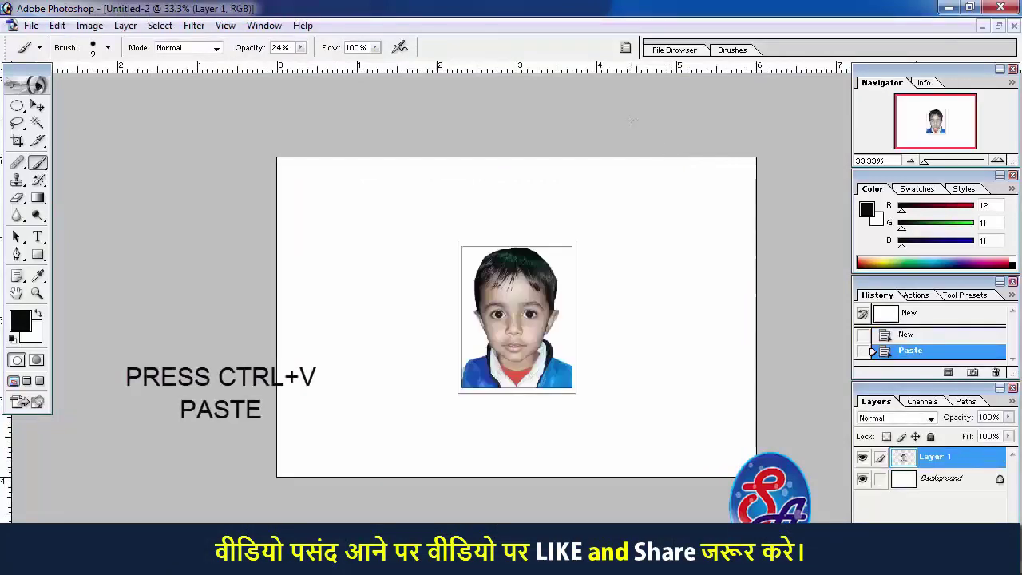
click(44, 104)
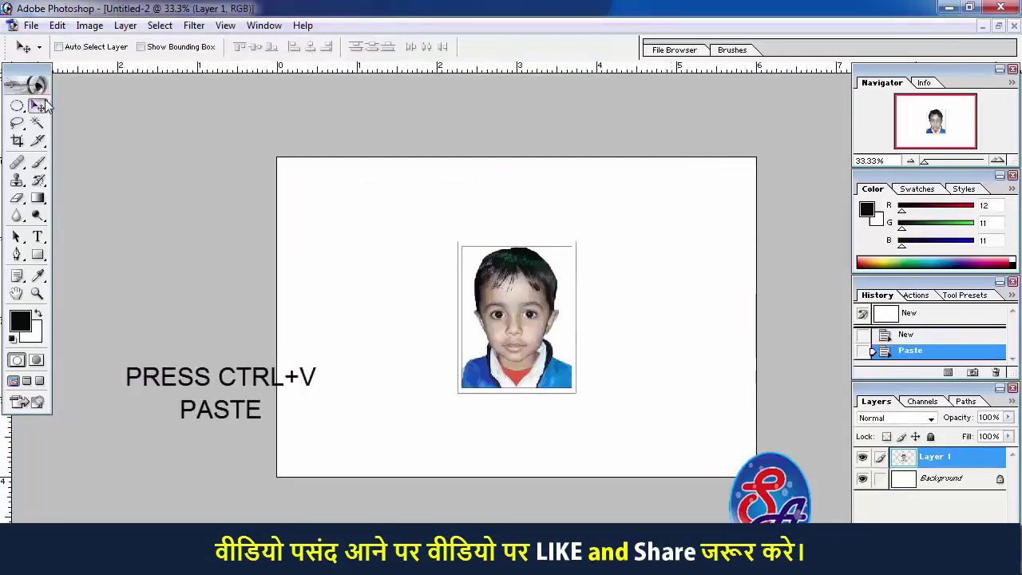
drag(545, 297, 365, 216)
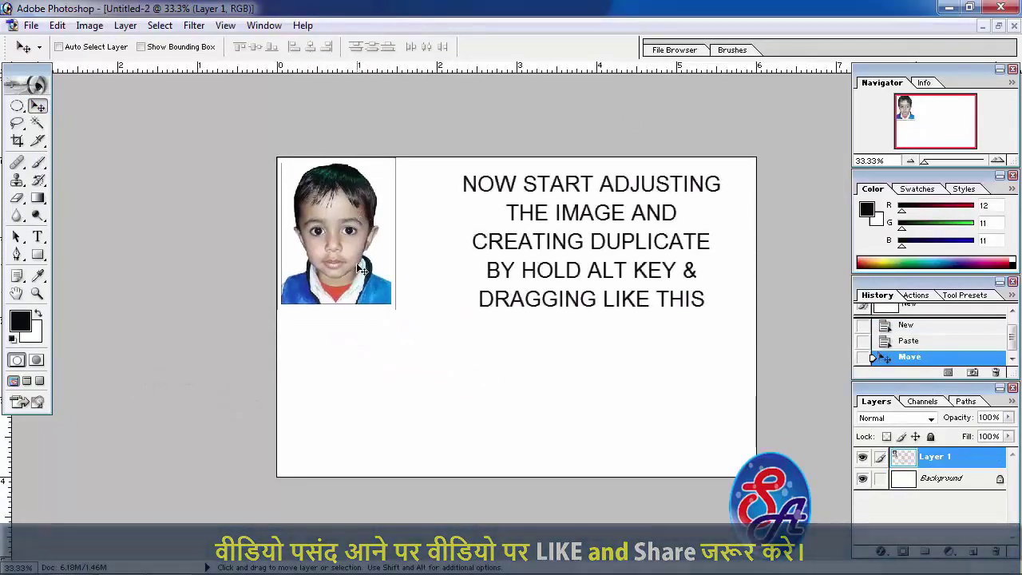
drag(359, 269, 360, 434)
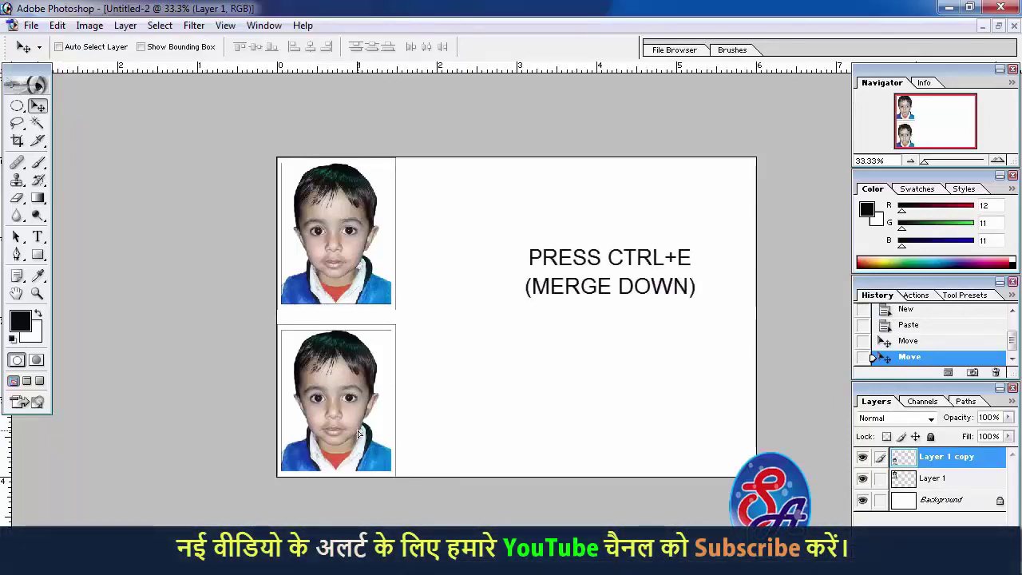
key(ctrl+e)
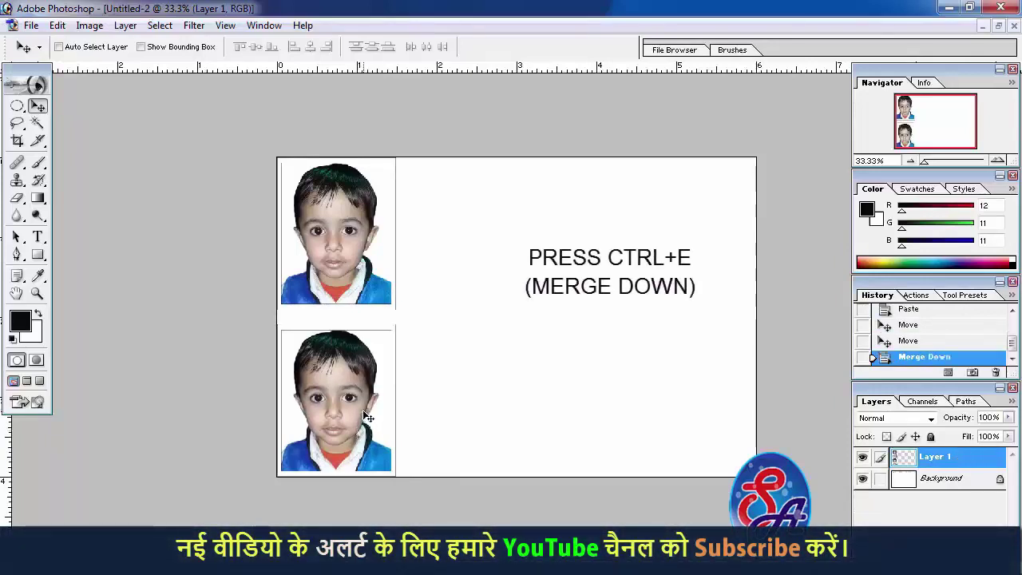
key(ctrl+plus)
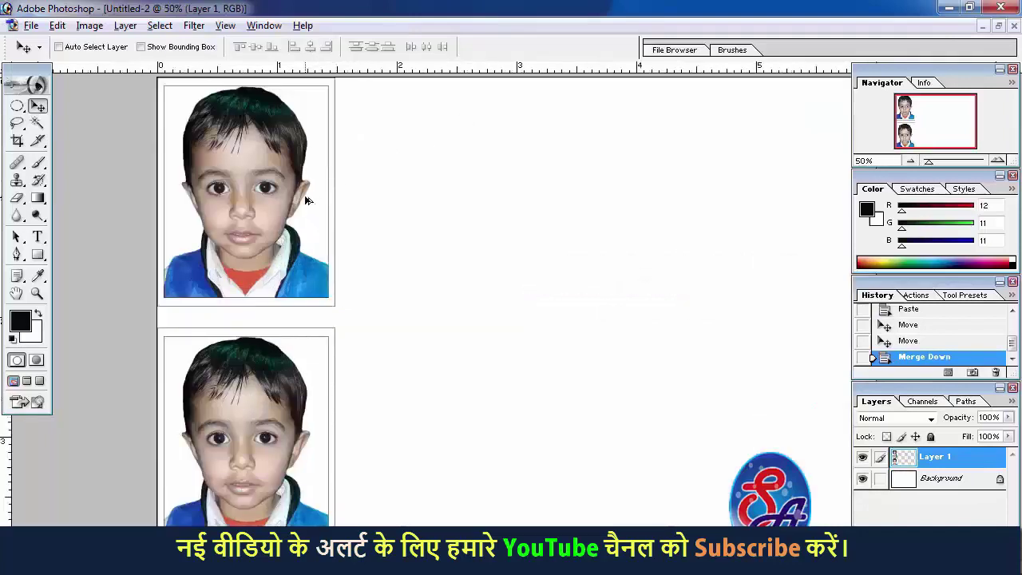
Alt-drag copies of the two-photo column rightward, aligned, forming a 4 × 2 grid of portraits
drag(306, 201, 611, 204)
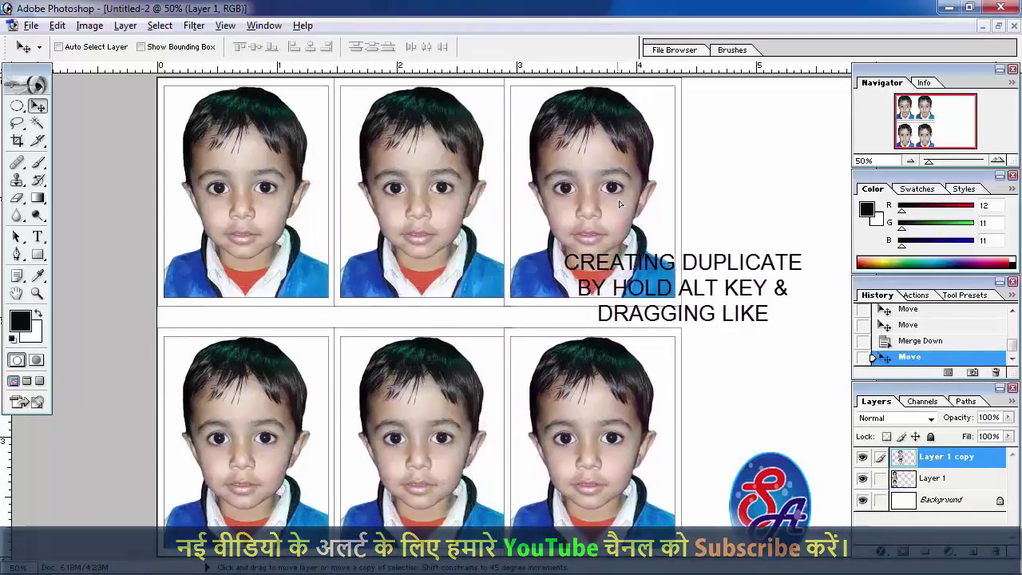
drag(611, 204, 626, 207)
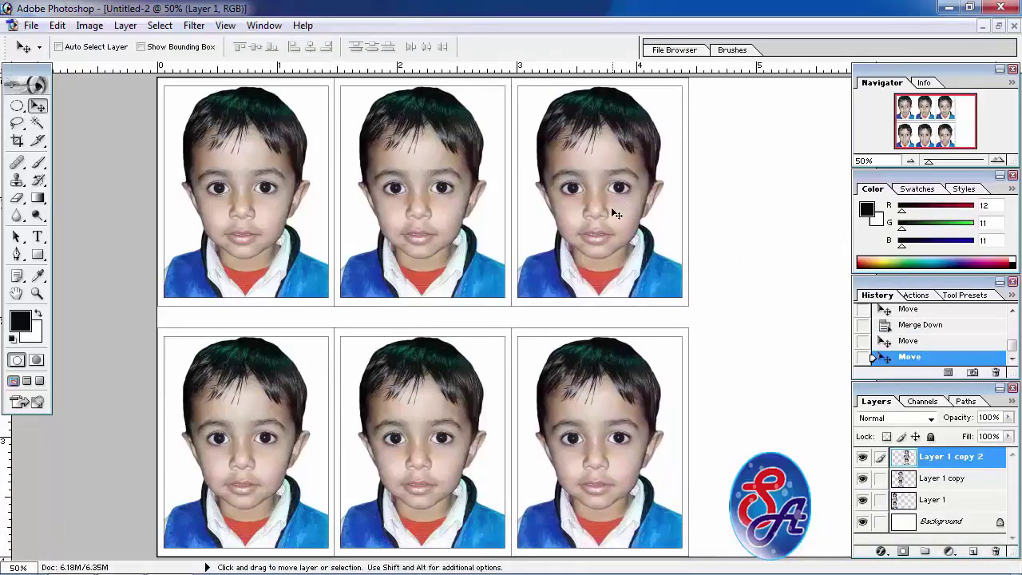
mouse_move(611, 207)
mouse_down()
mouse_move(794, 213)
mouse_move(781, 213)
mouse_up()
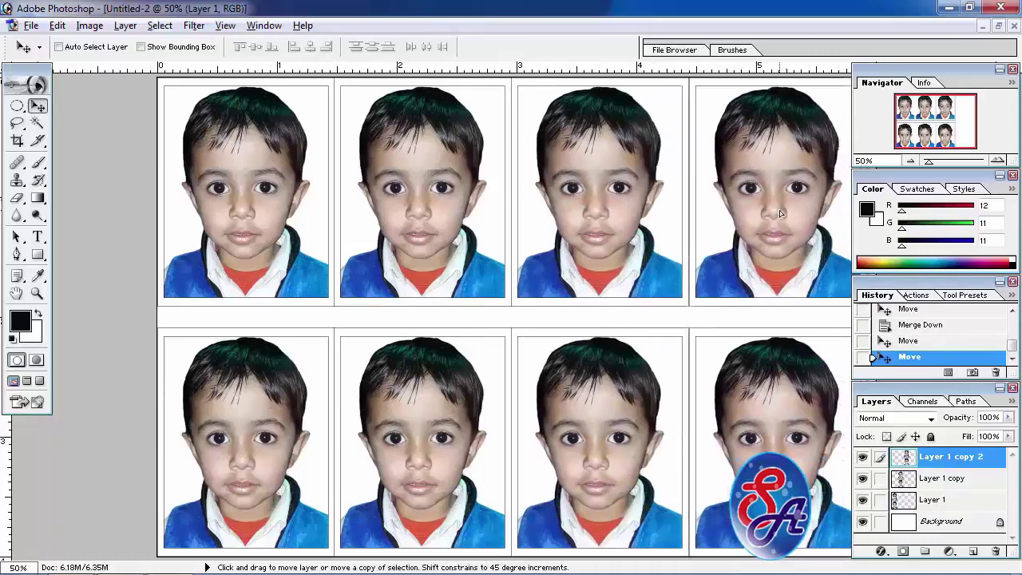
drag(780, 213, 778, 214)
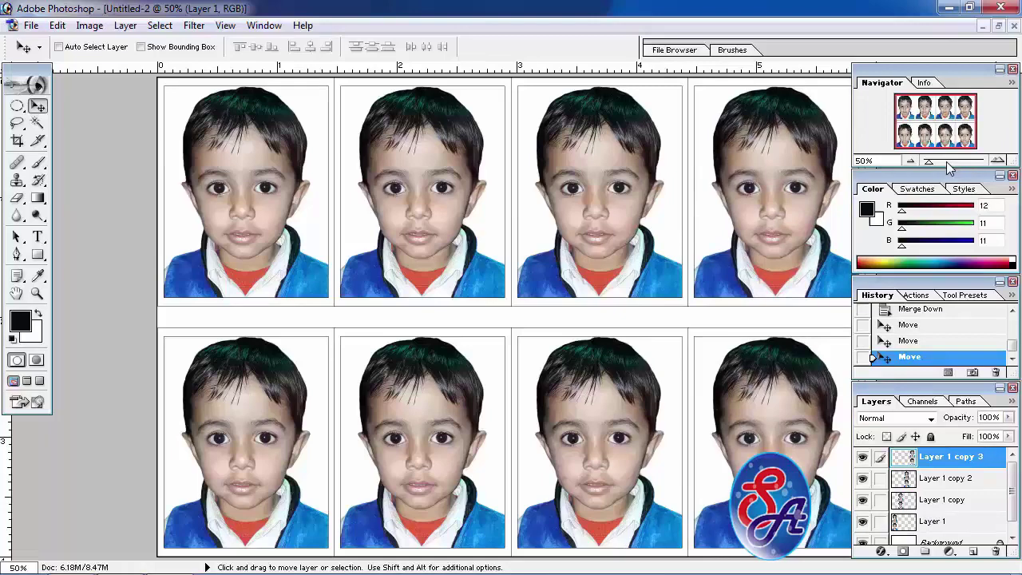
key(ctrl+minus)
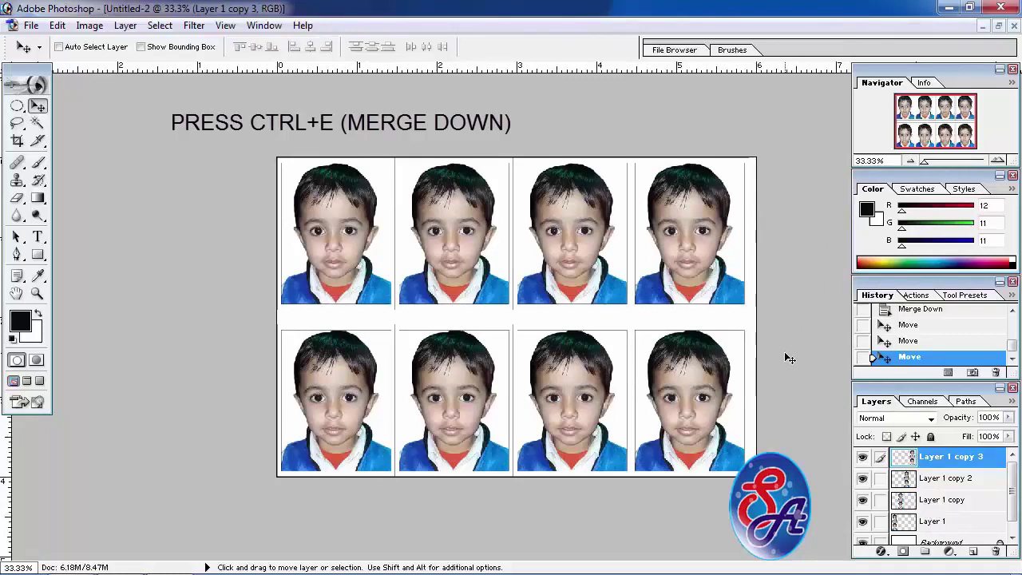
Merge the copy layers into Layer 1 and nudge the grid slightly right with the arrow key
key(ctrl+e)
key(ctrl+e)
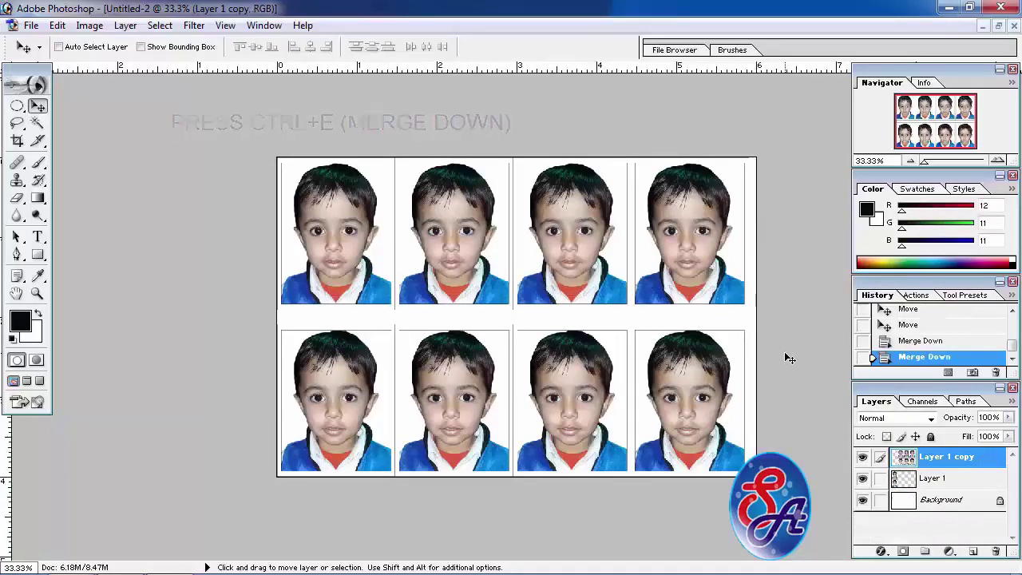
key(ctrl+e)
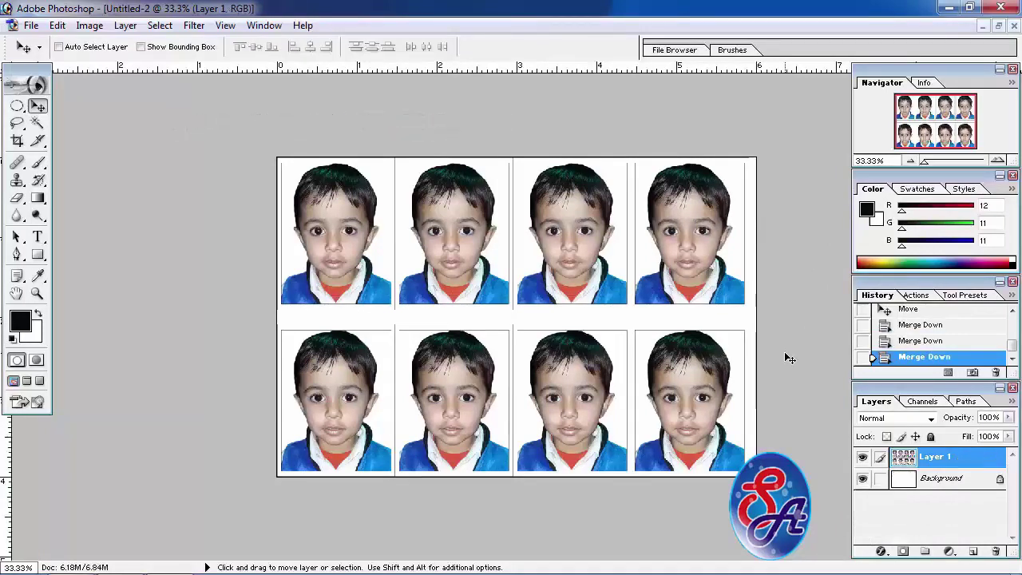
key(Right)
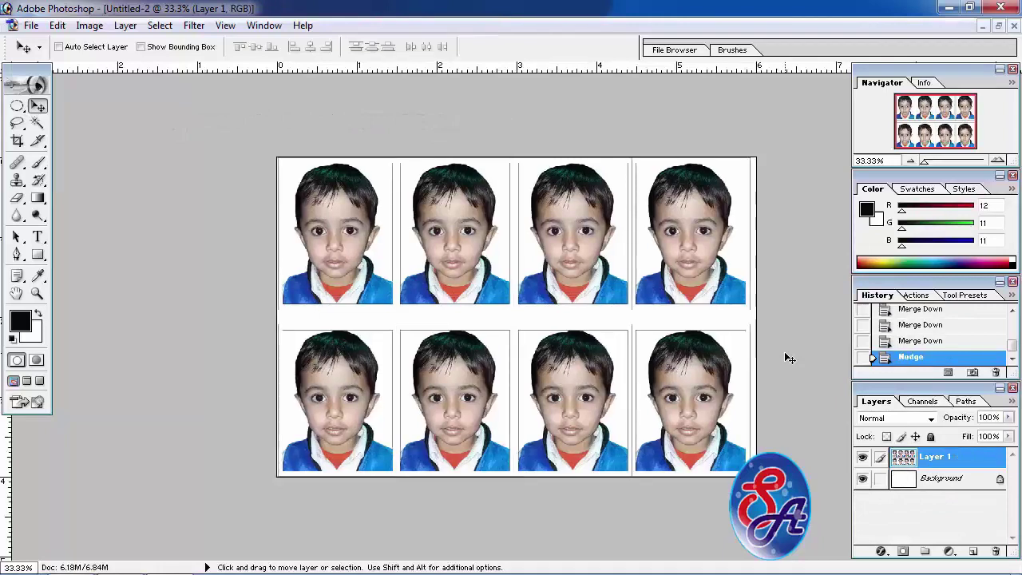
key(Right)
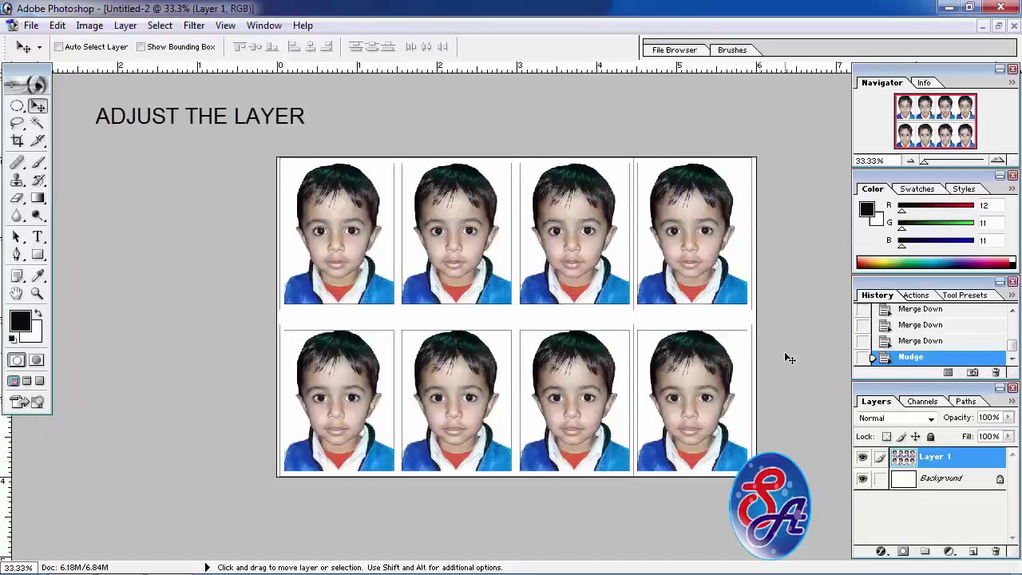
key(ctrl+plus)
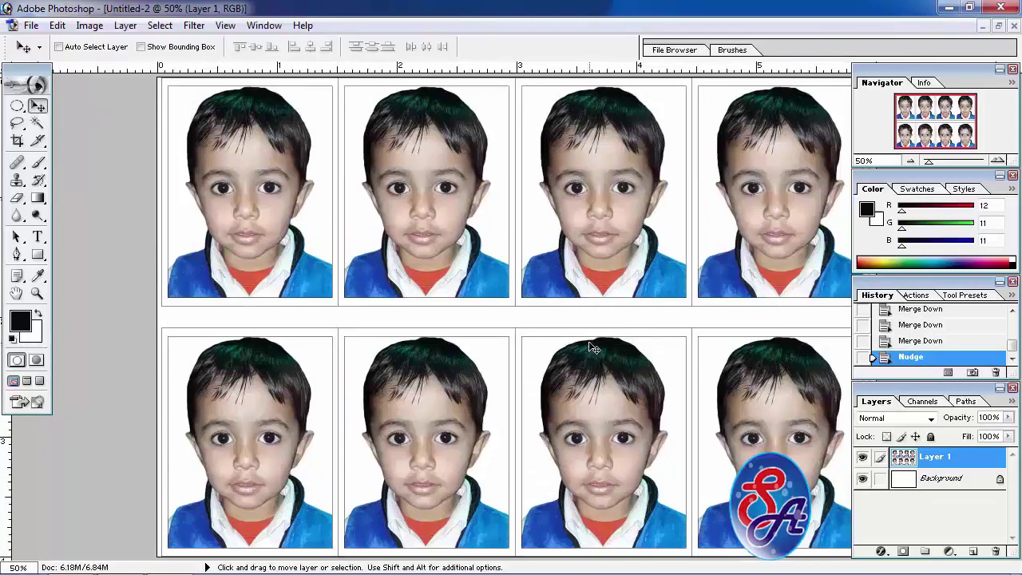
key(ctrl+minus)
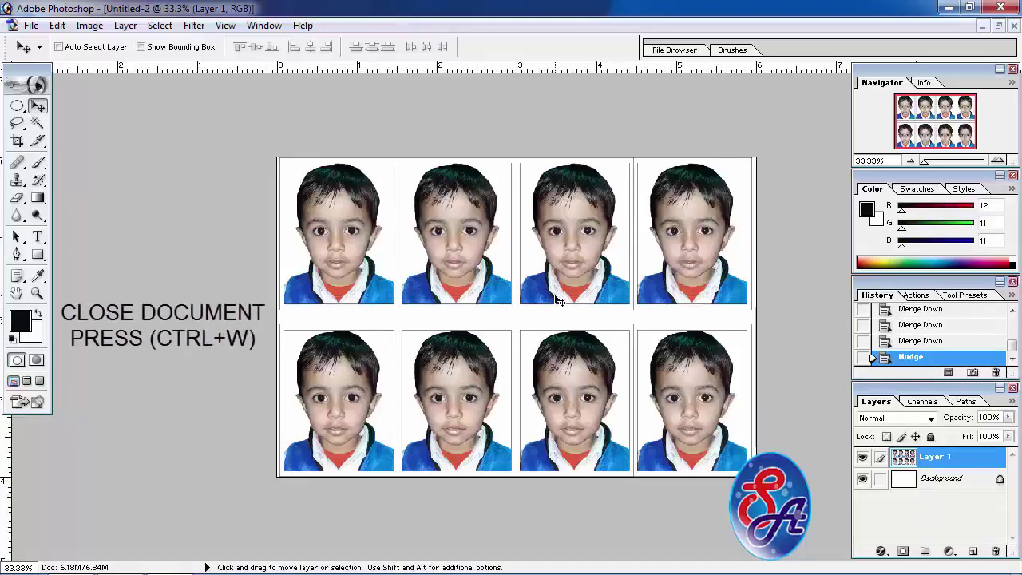
Close Untitled-2 and discard its changes
key(ctrl+w)
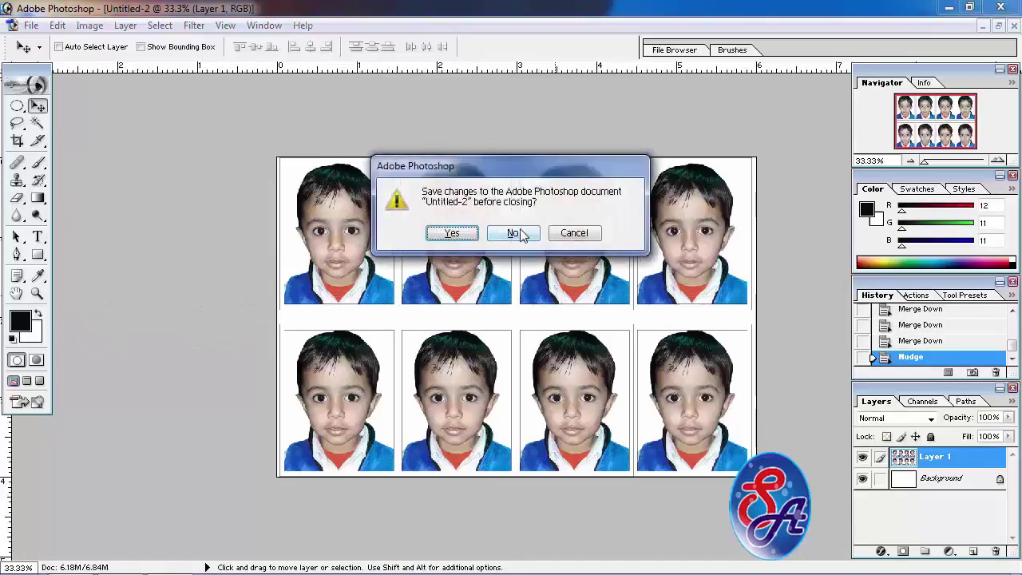
click(515, 232)
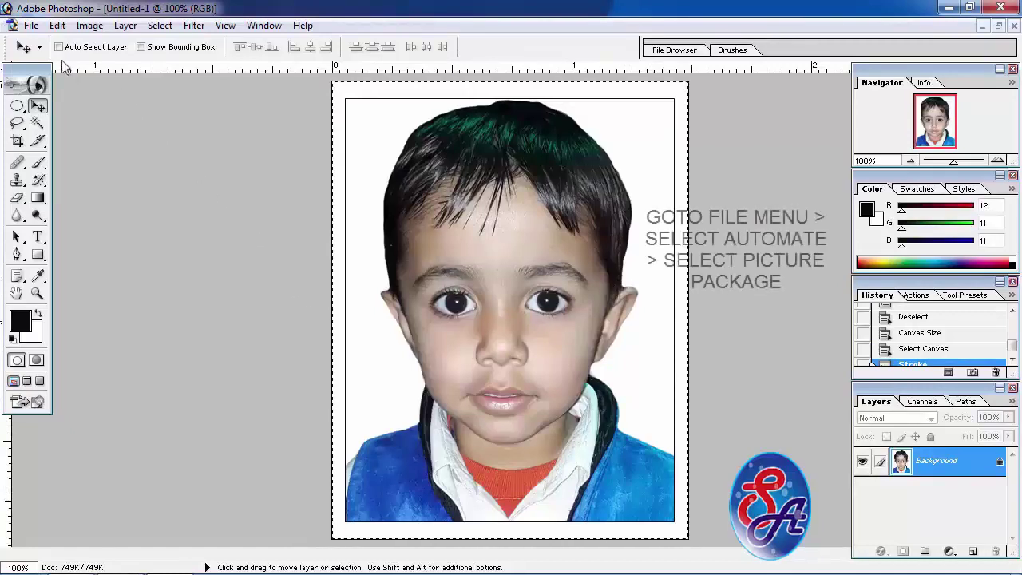
Run Picture Package with the (20)2x2 layout on the 8.0 x 10.0 inch page
click(31, 26)
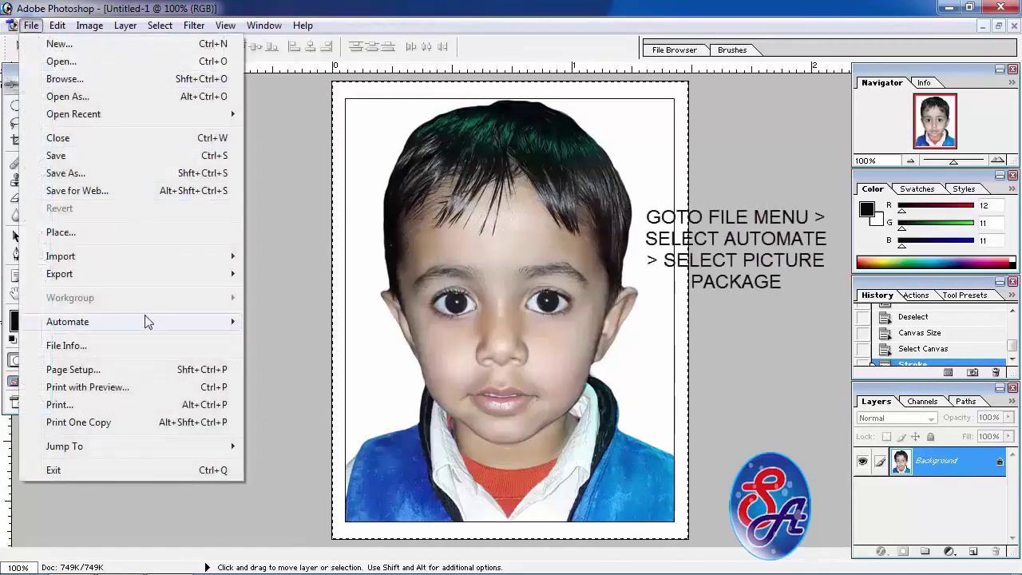
mouse_move(67, 322)
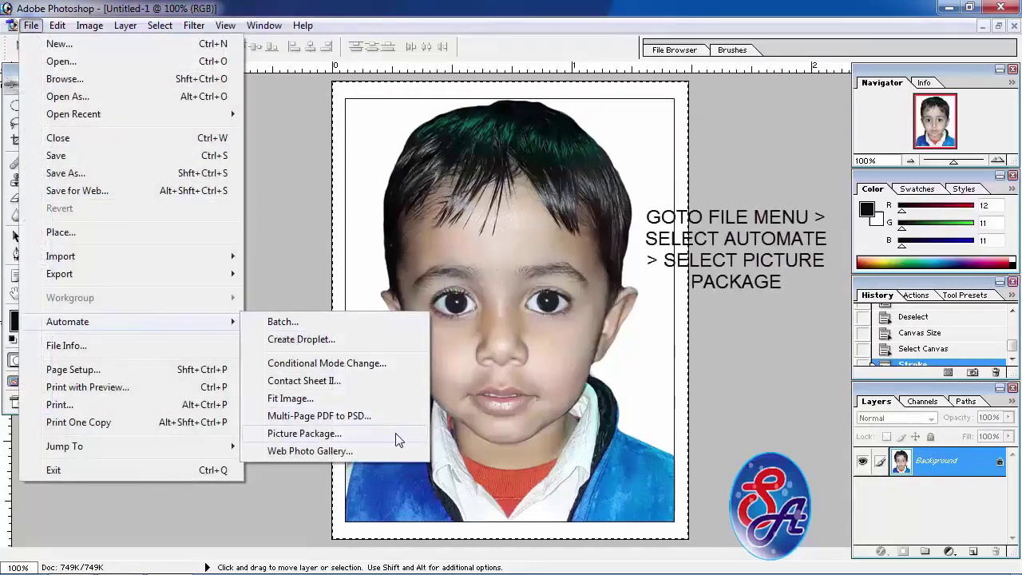
click(397, 432)
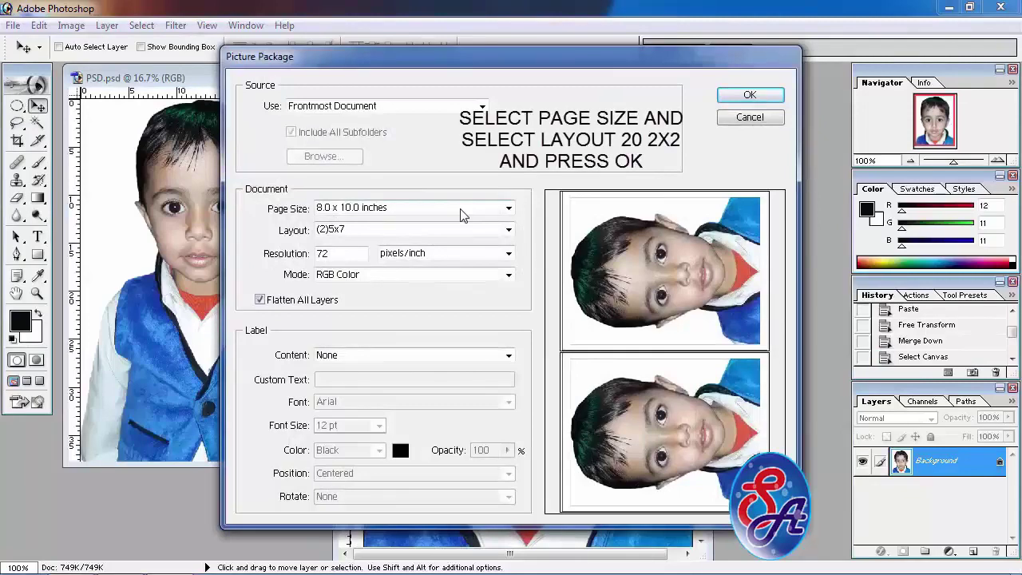
click(460, 228)
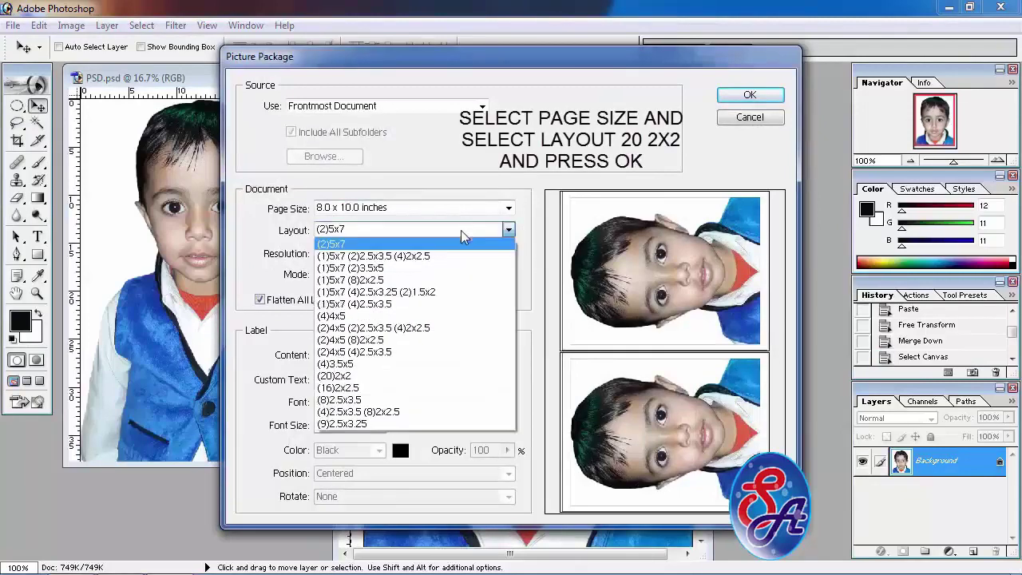
click(399, 377)
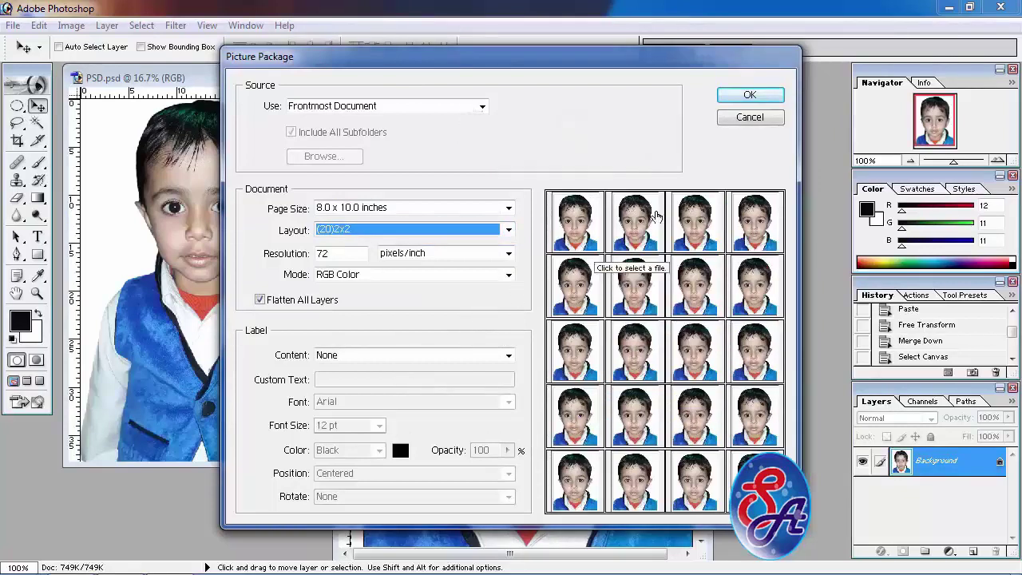
click(738, 96)
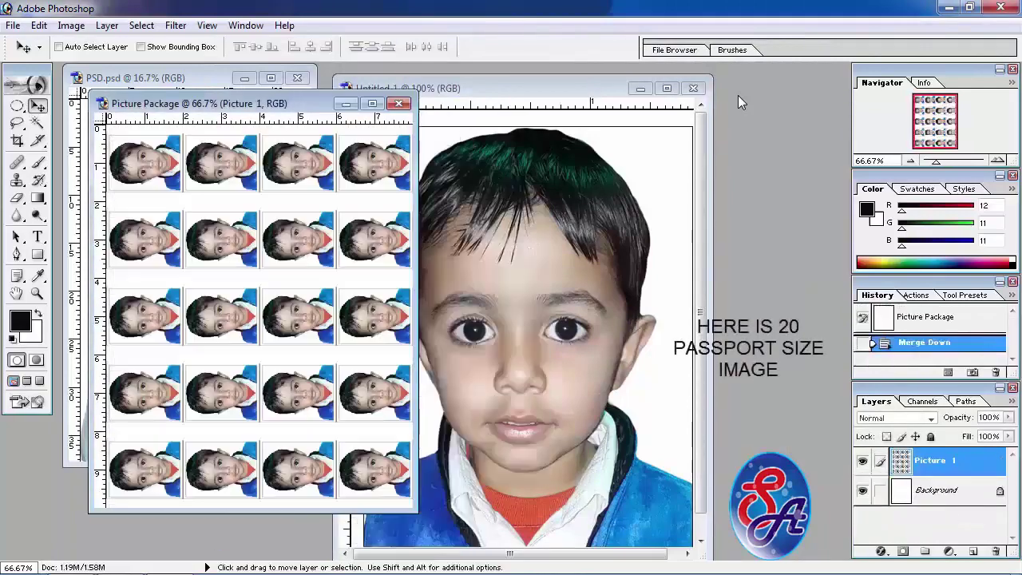
Drag the 20-photo package window aside and activate the Untitled-1 document
mouse_move(317, 103)
mouse_down()
mouse_move(447, 119)
mouse_move(685, 121)
mouse_up()
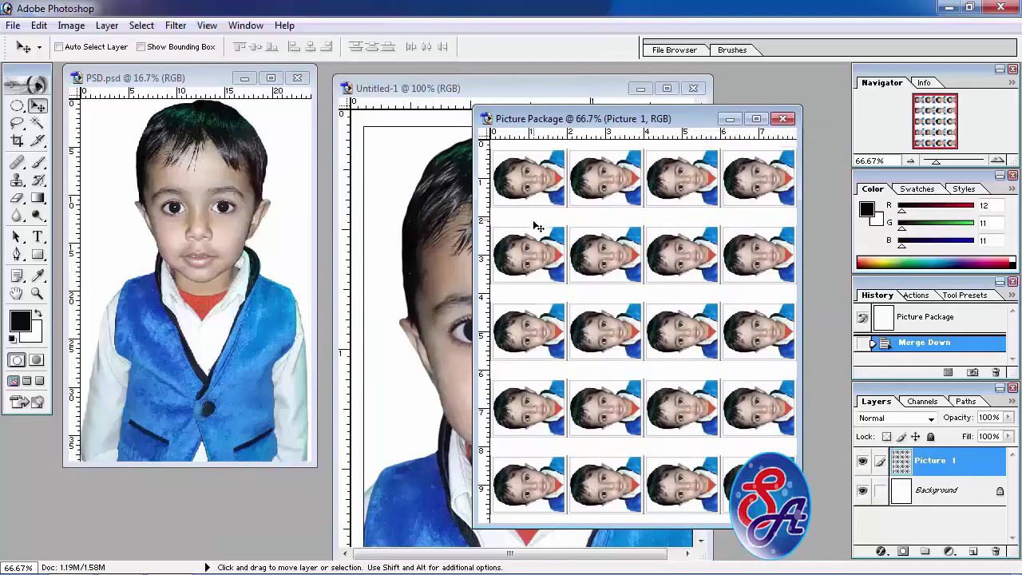
click(409, 203)
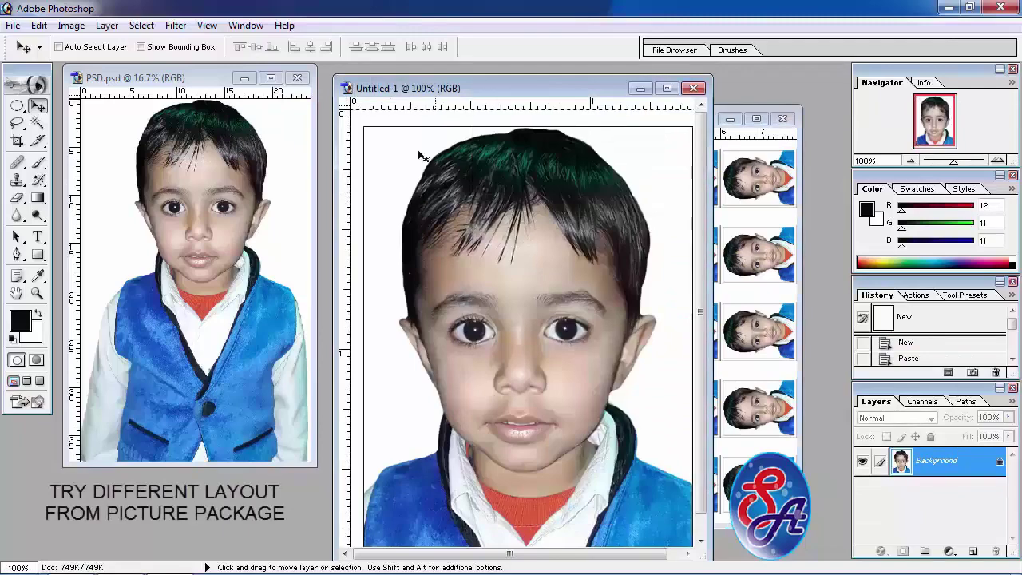
Run Picture Package again using the (16)2x2.5 layout
click(12, 25)
mouse_move(49, 322)
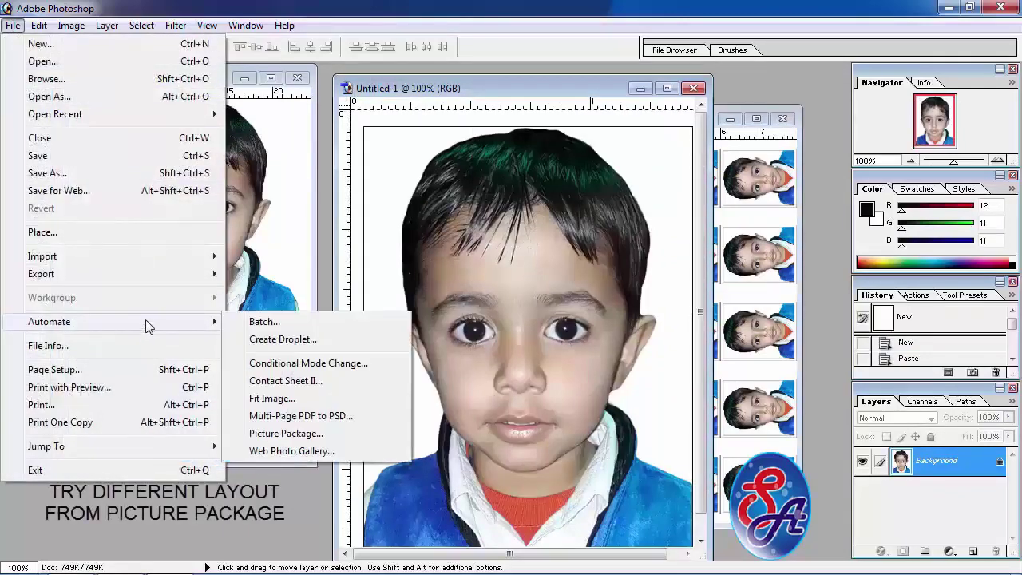
click(331, 436)
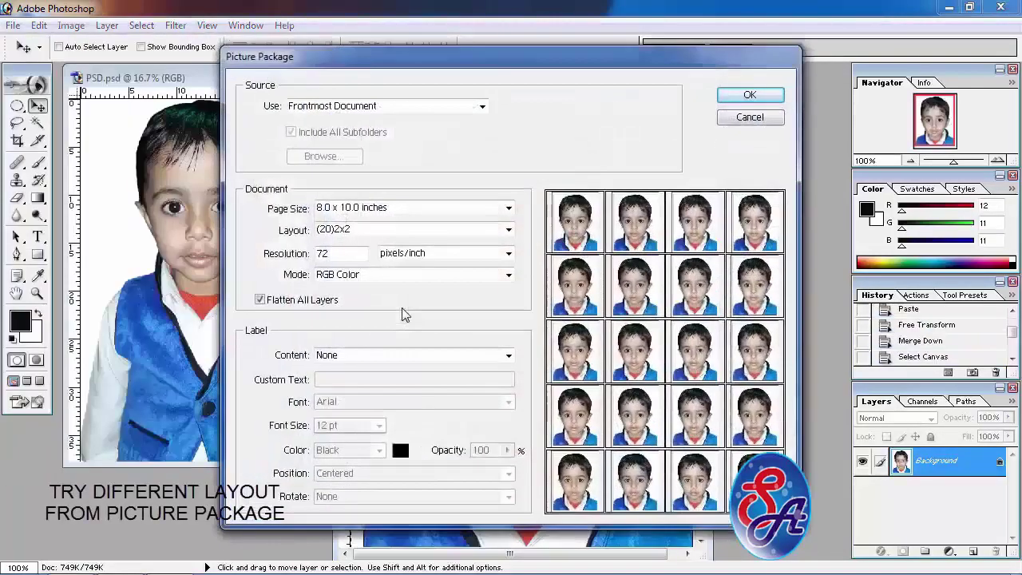
click(479, 230)
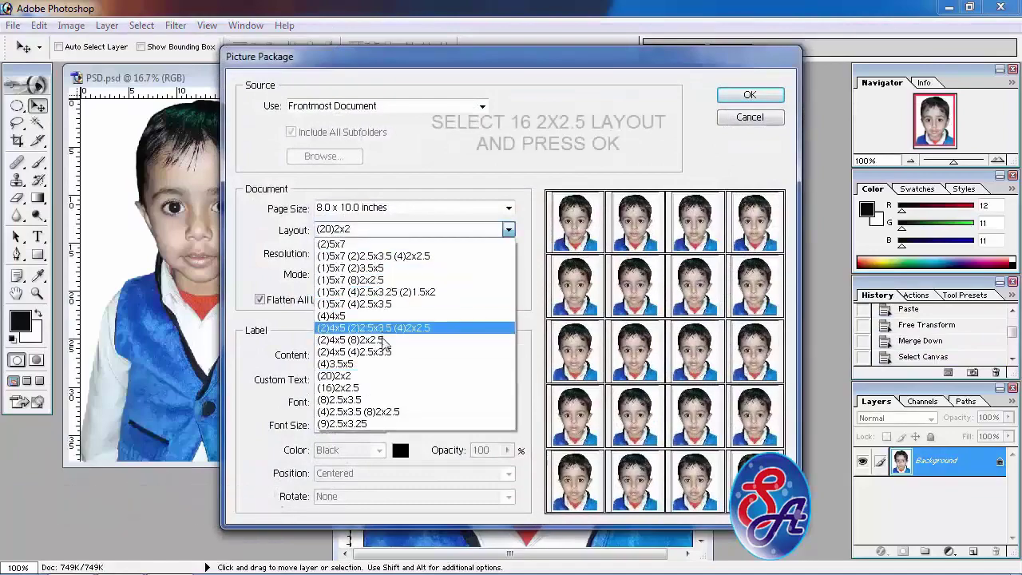
click(377, 388)
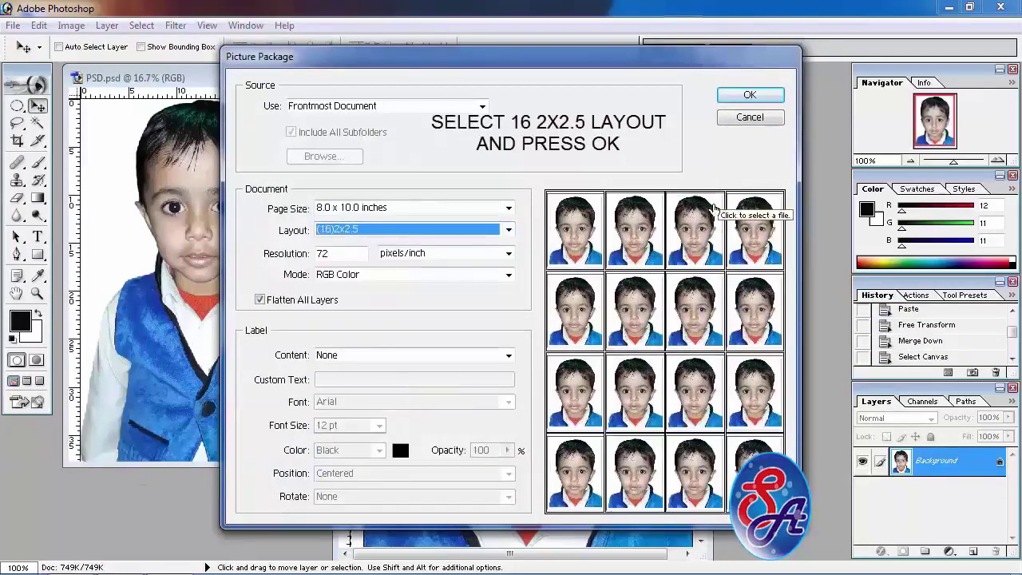
click(751, 96)
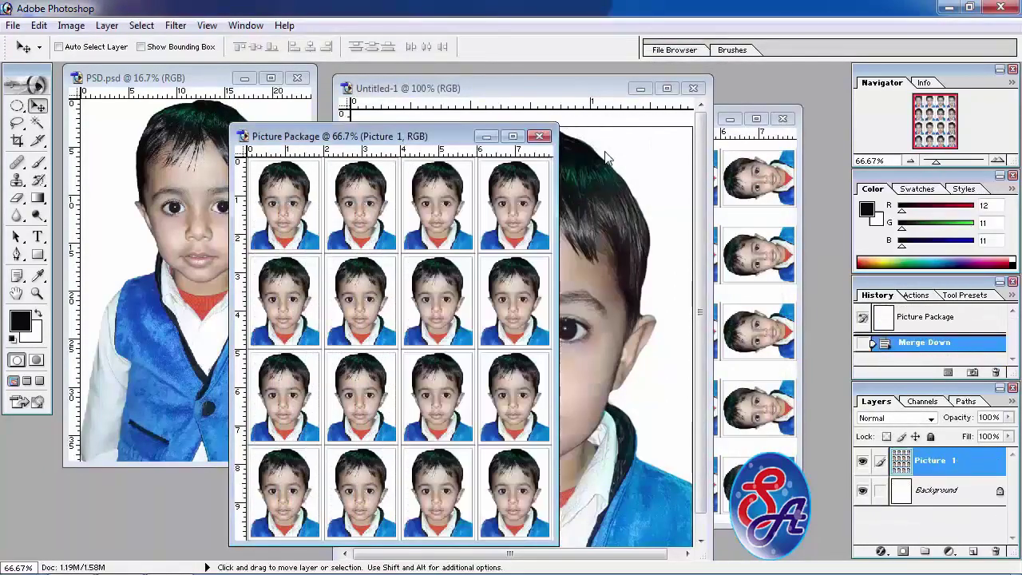
Minimize Untitled-1 and PSD.psd and move the 16-photo package window left beside the 20-photo sheet
mouse_move(434, 141)
mouse_down()
mouse_move(399, 114)
mouse_move(372, 118)
mouse_up()
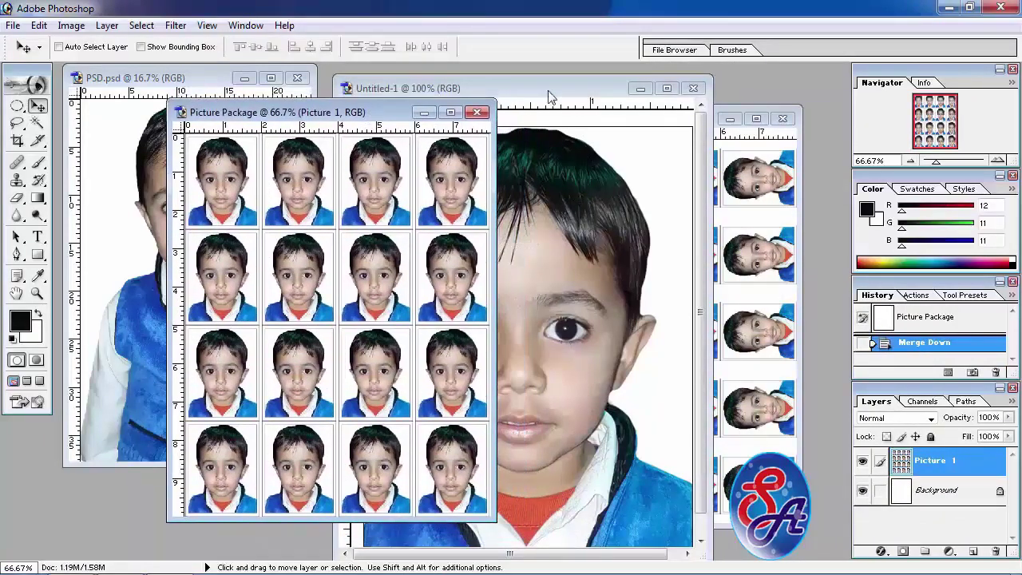
click(641, 89)
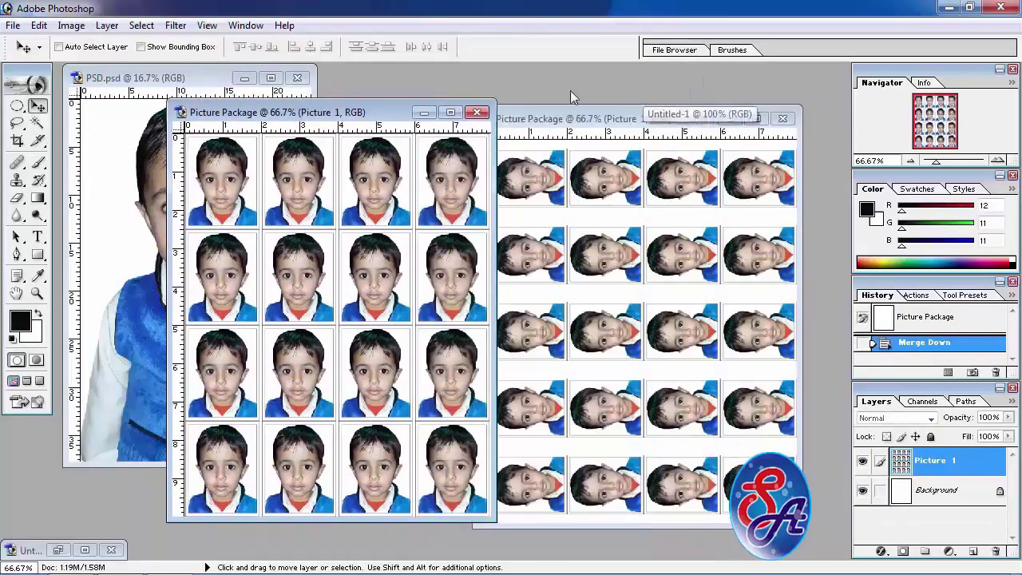
click(244, 78)
drag(317, 117, 271, 117)
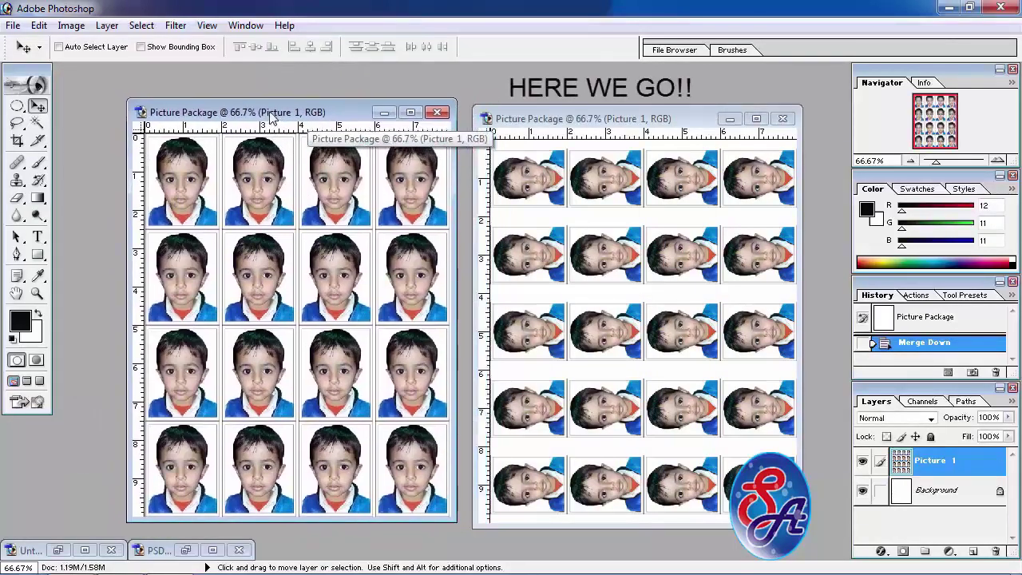